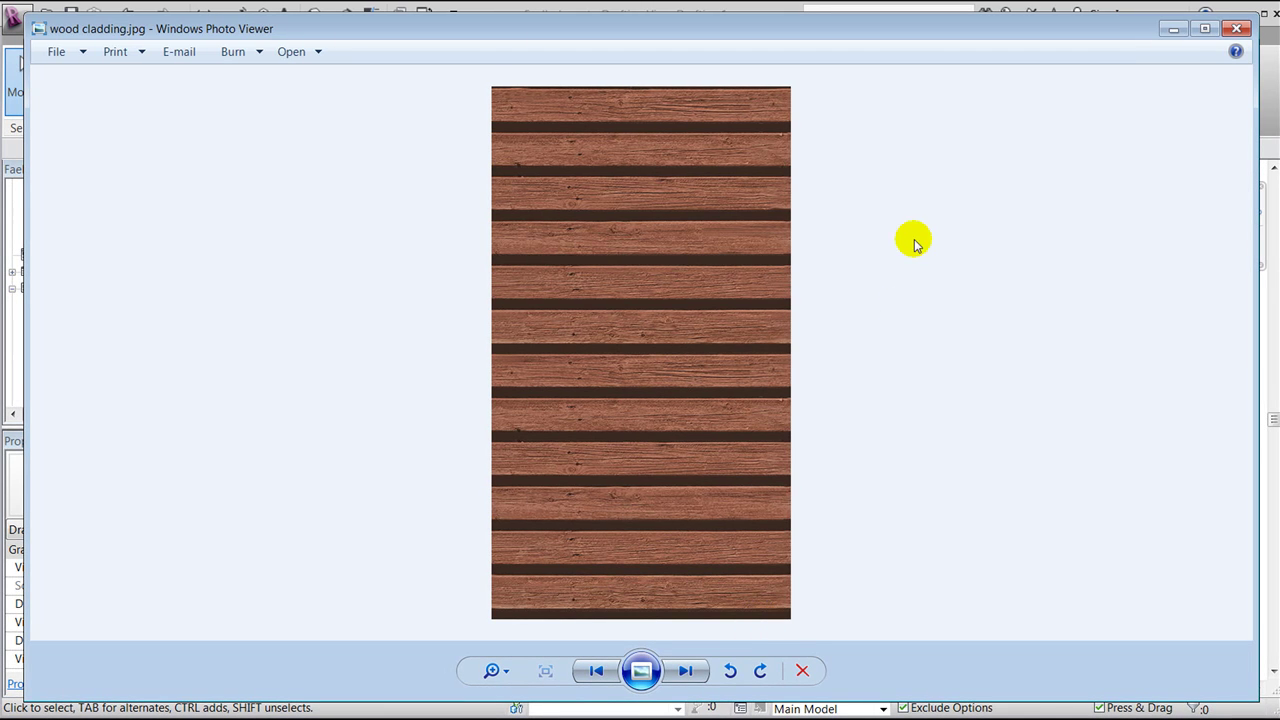
Step: Put the wood cladding picture away and open the floor plan 01 Myndighedsplan - stue terræn
{"action": "left_click", "coordinate": [1174, 30]}
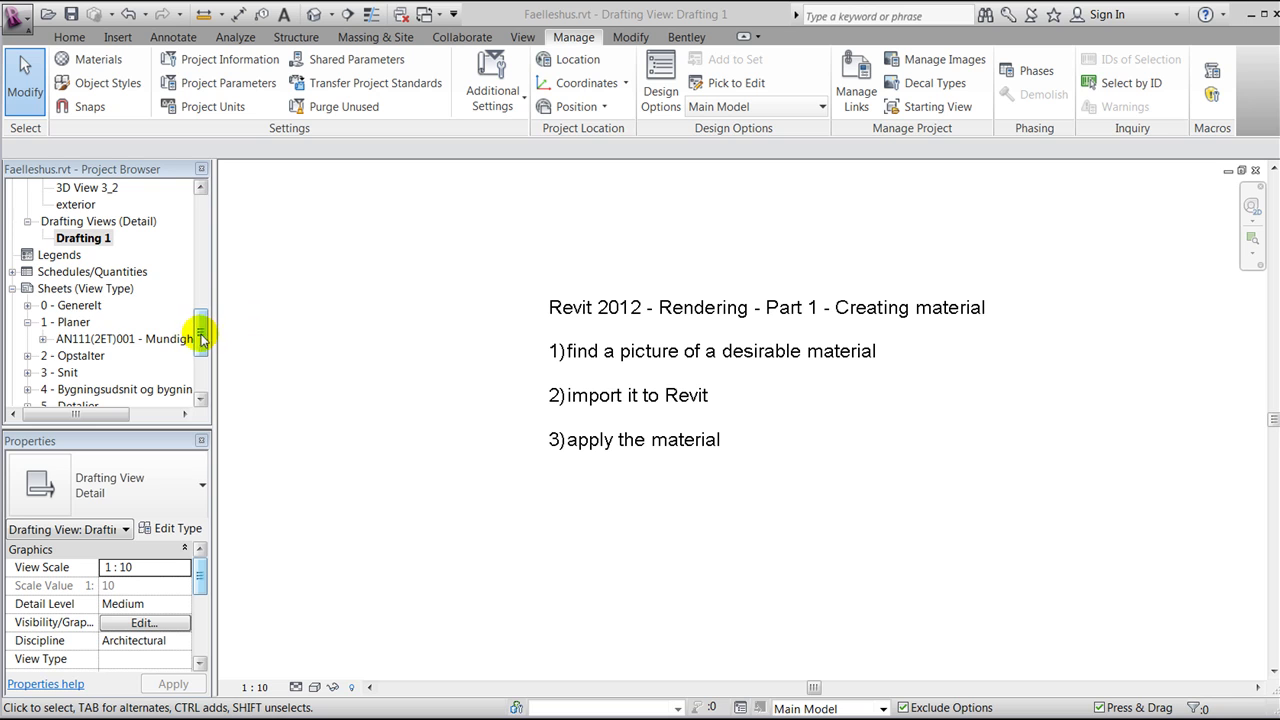
{"action": "left_click_drag", "start_coordinate": [200, 338], "coordinate": [200, 222]}
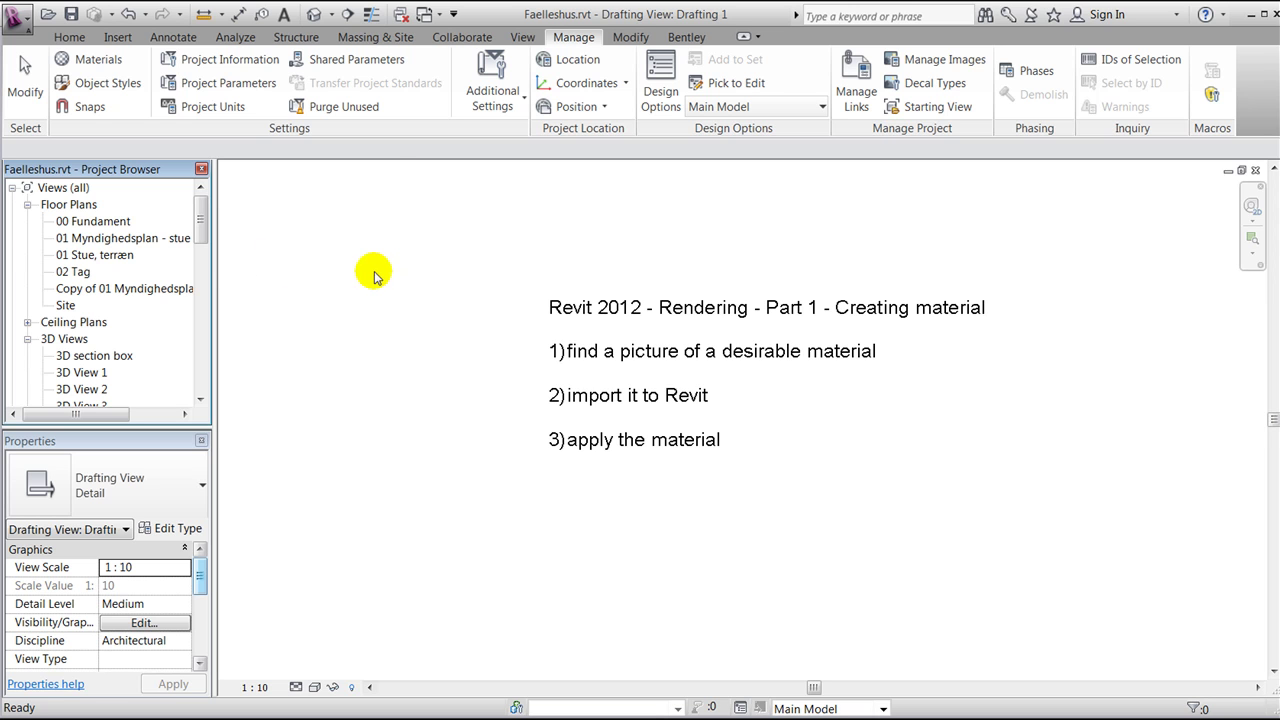
{"action": "double_click", "coordinate": [129, 242]}
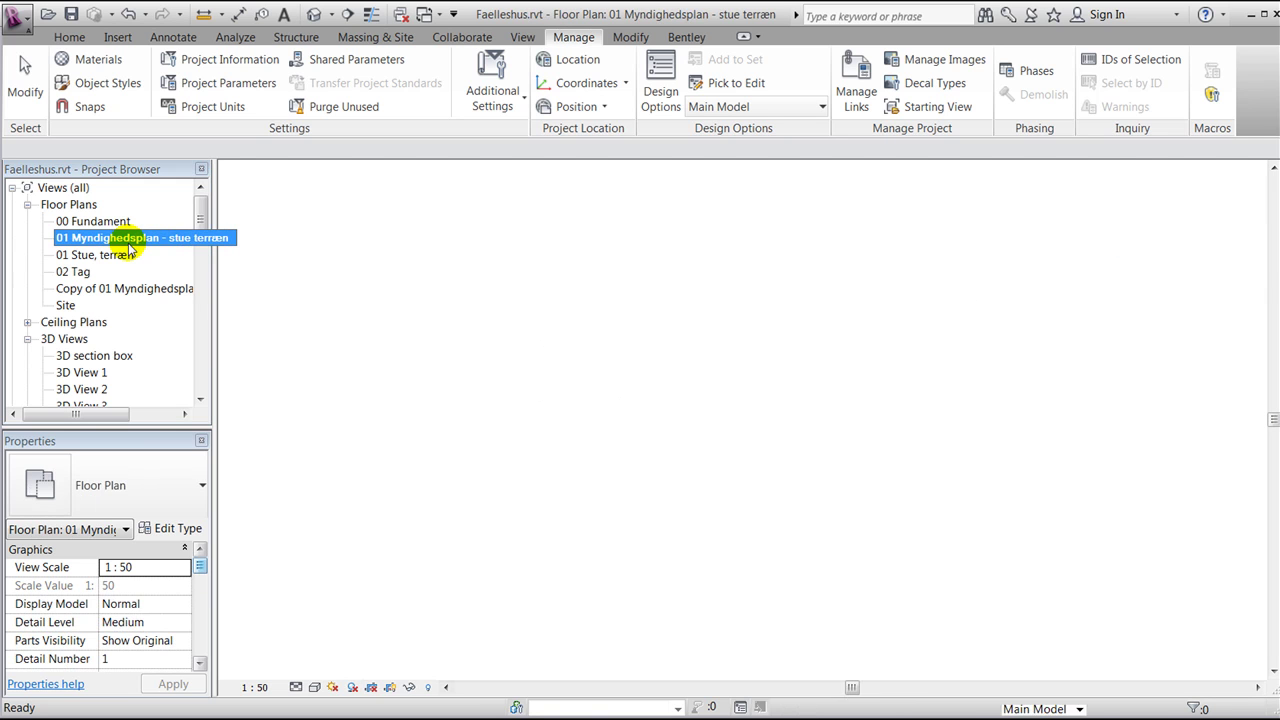
{"action": "middle_click_drag", "start_coordinate": [549, 465], "coordinate": [608, 391]}
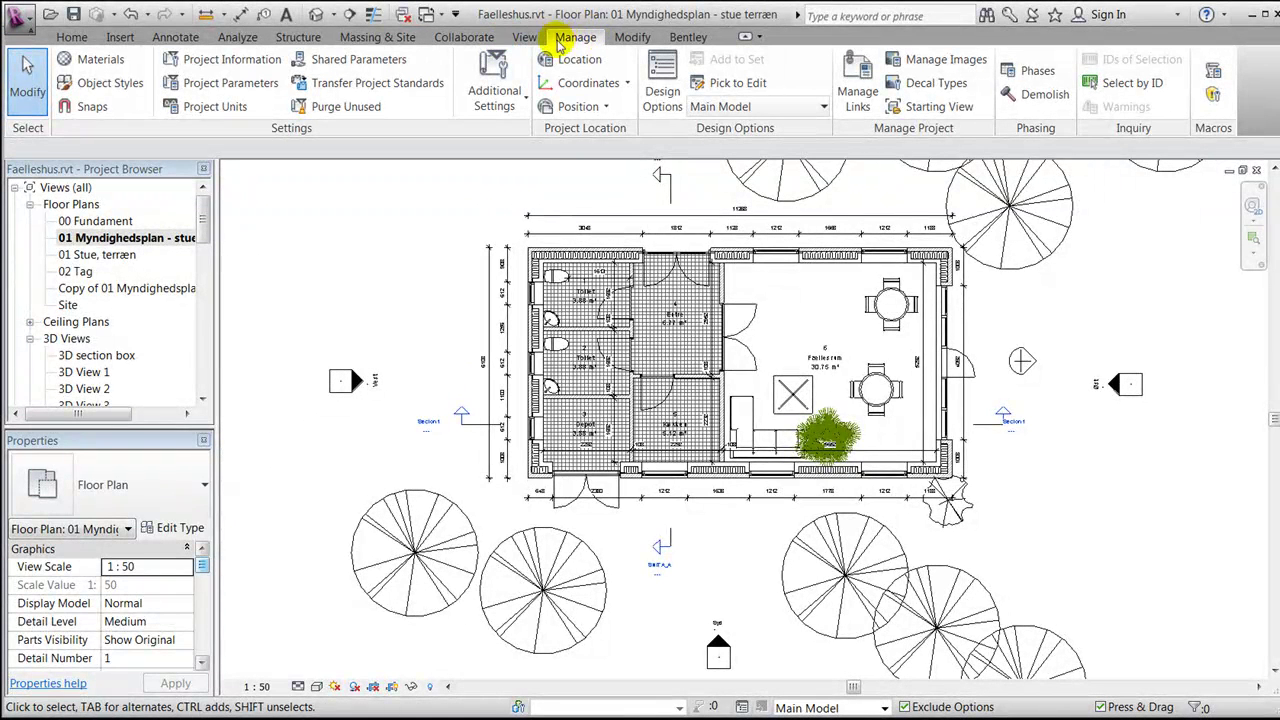
Step: Look through the project's list of materials and close it again
{"action": "left_click", "coordinate": [112, 59]}
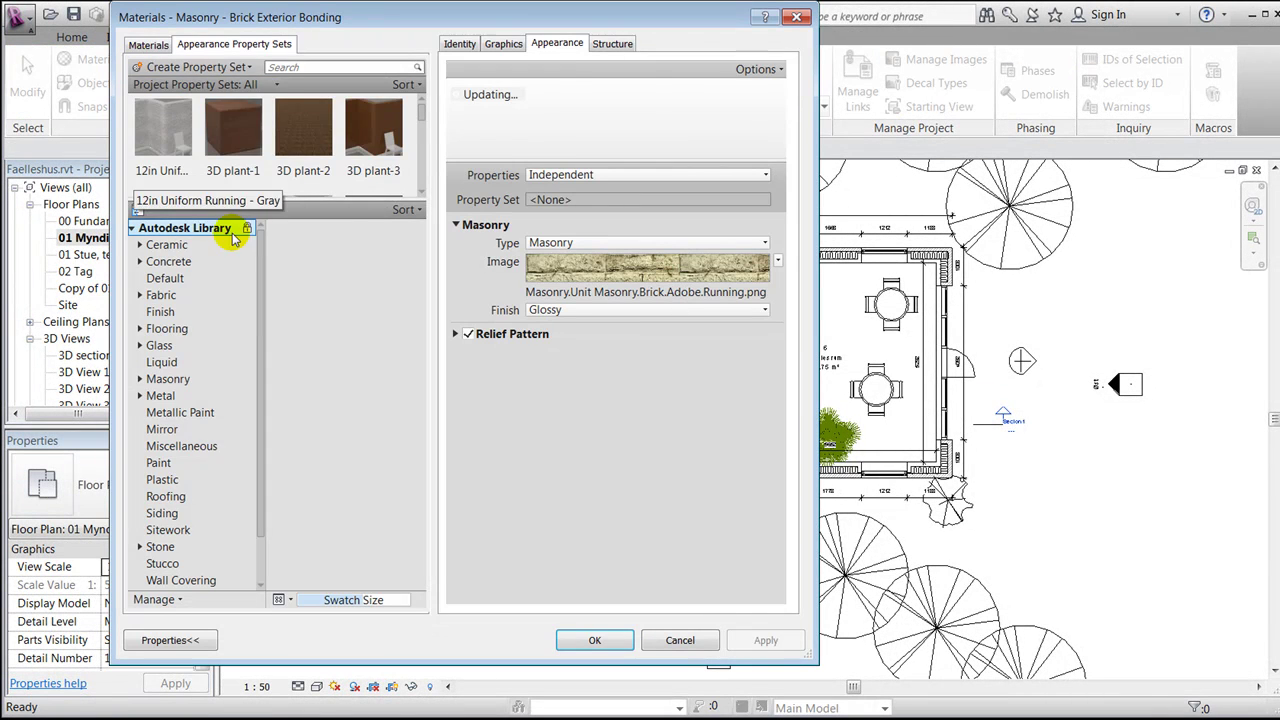
{"action": "left_click", "coordinate": [148, 45]}
{"action": "left_click_drag", "start_coordinate": [409, 220], "coordinate": [408, 436]}
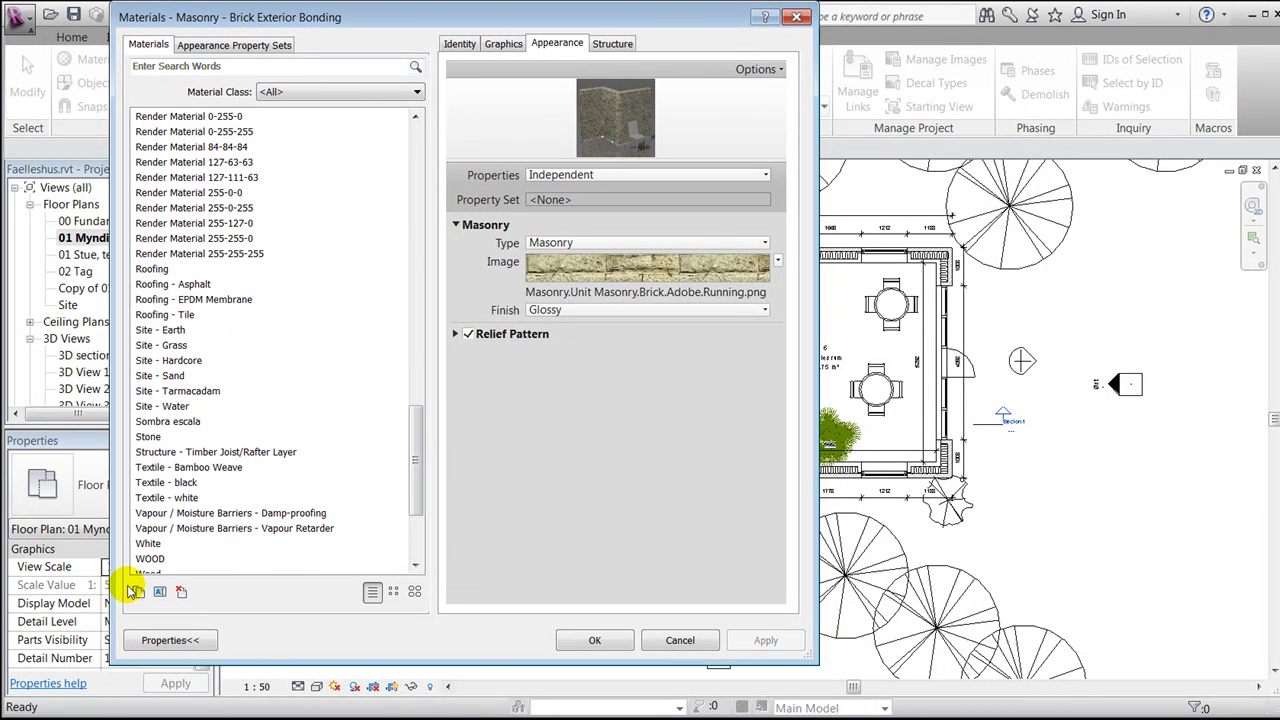
{"action": "left_click", "coordinate": [590, 640]}
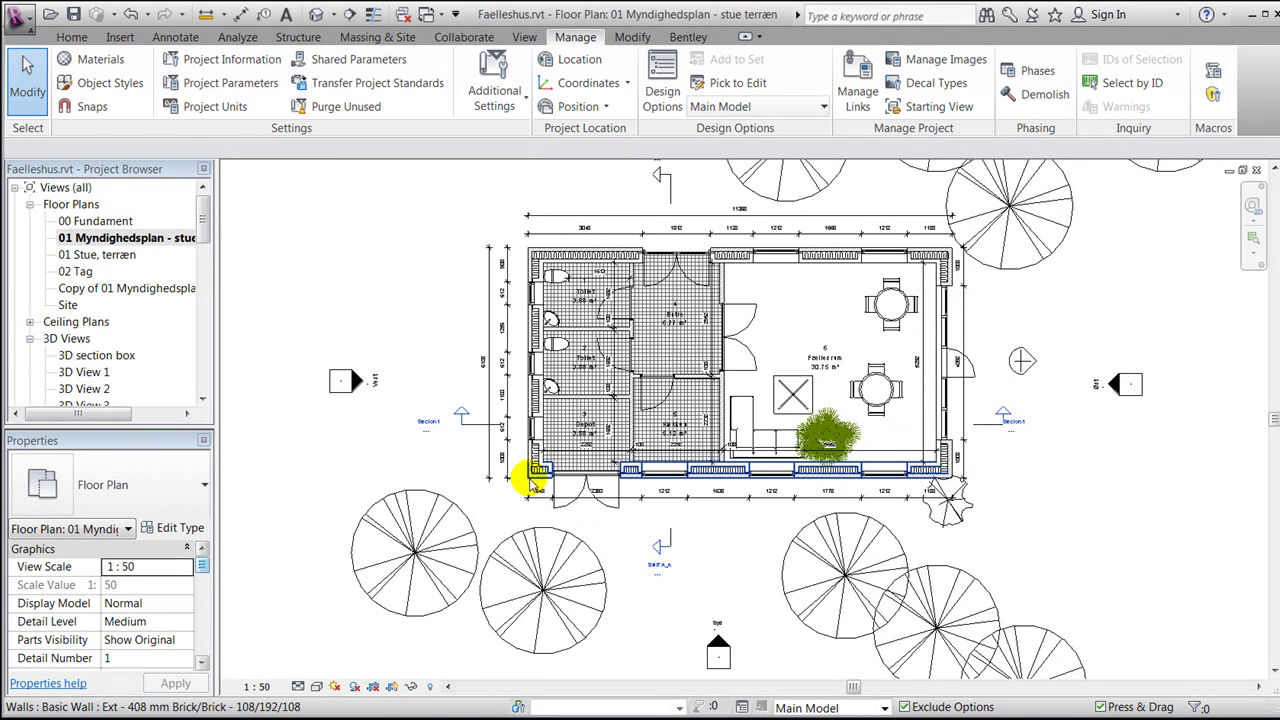
Step: Open the material of the exterior Finish 1 layer in the type structure of the building's lower exterior wall
{"action": "left_click", "coordinate": [537, 482]}
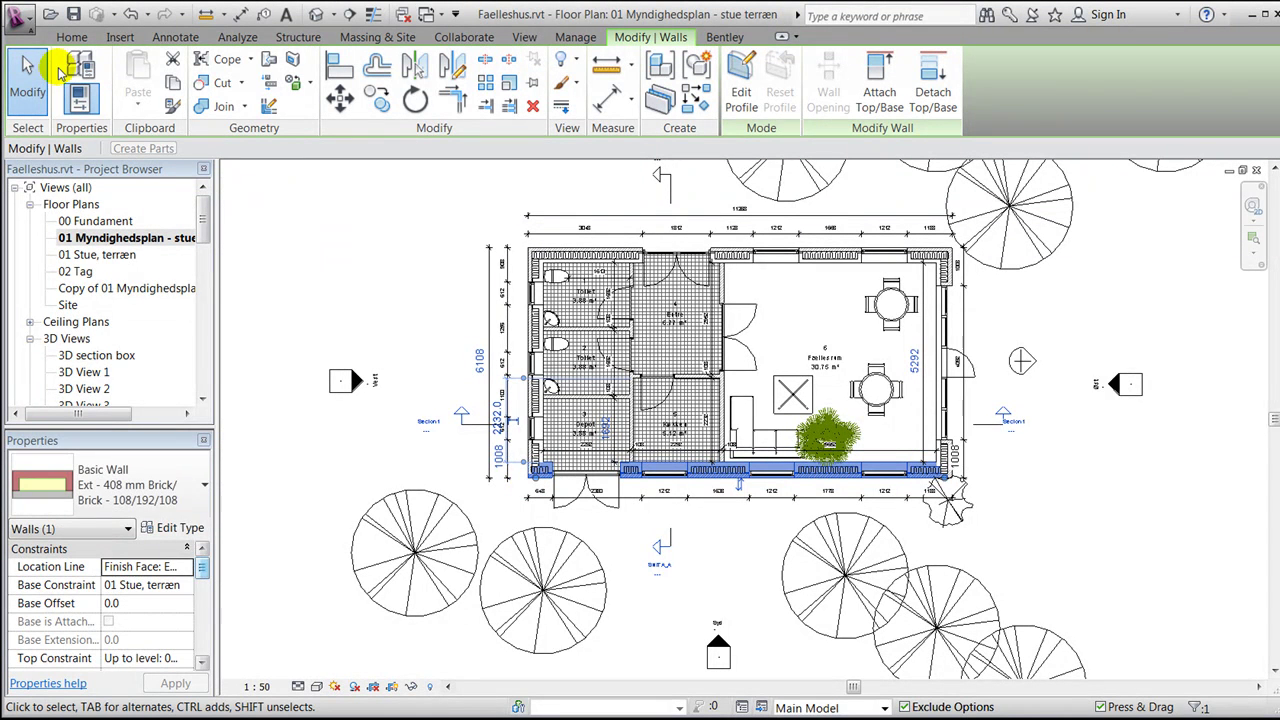
{"action": "left_click", "coordinate": [170, 528]}
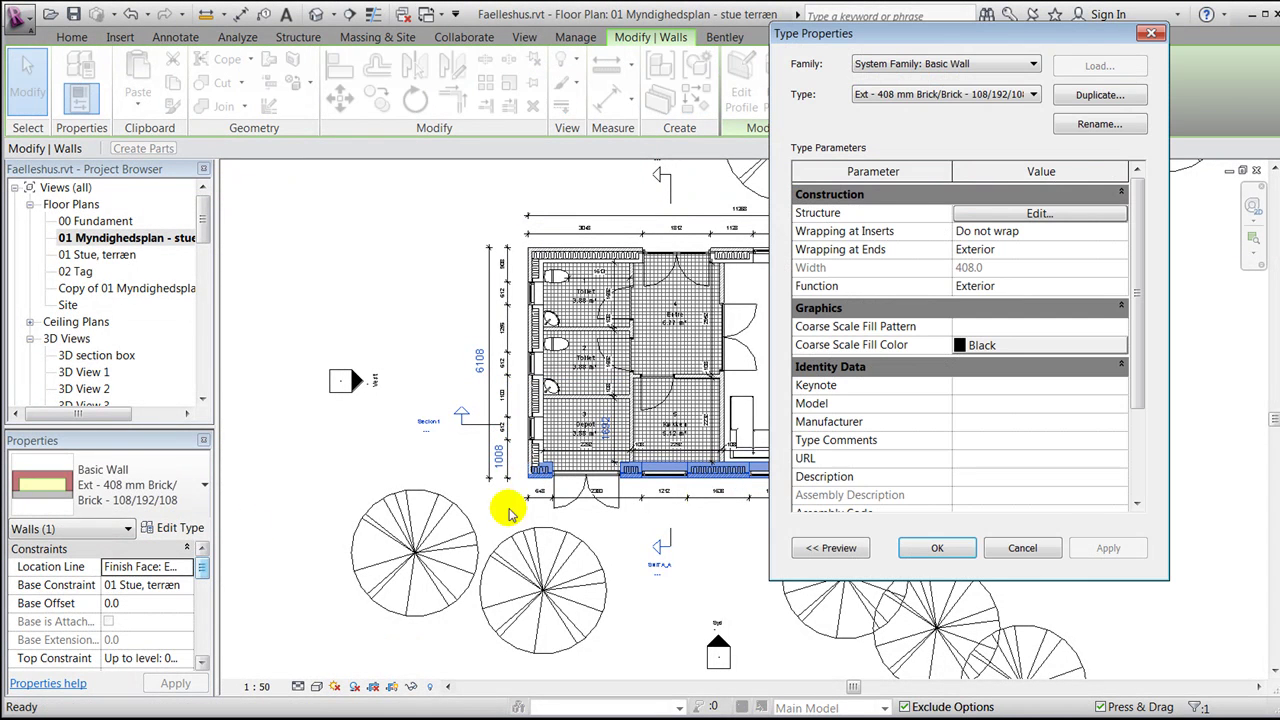
{"action": "left_click_drag", "start_coordinate": [971, 38], "coordinate": [908, 36]}
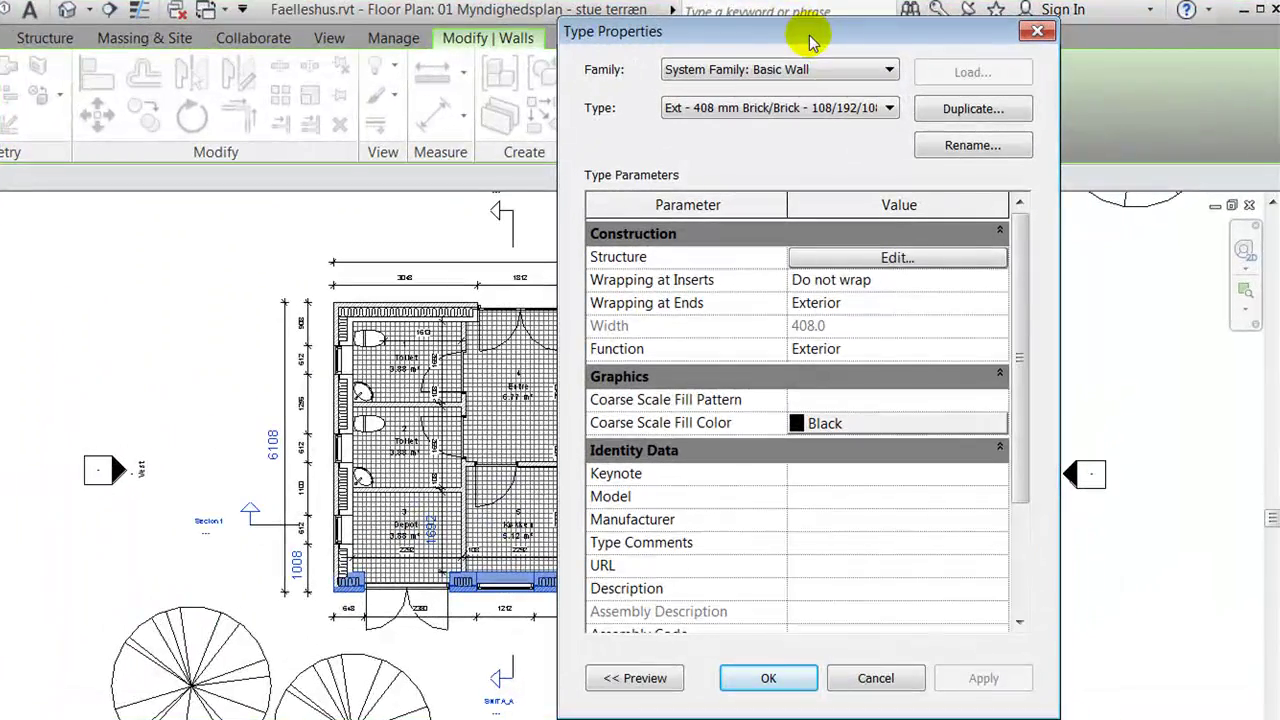
{"action": "left_click", "coordinate": [860, 260]}
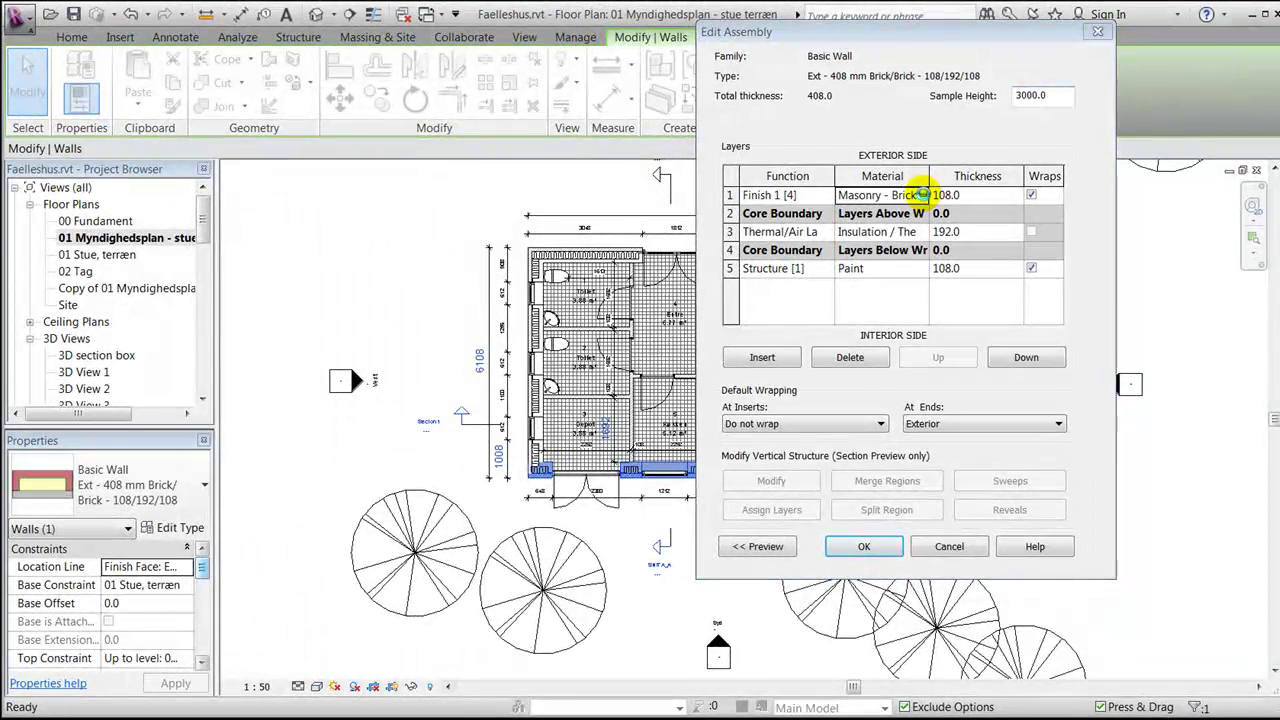
{"action": "left_click", "coordinate": [921, 195]}
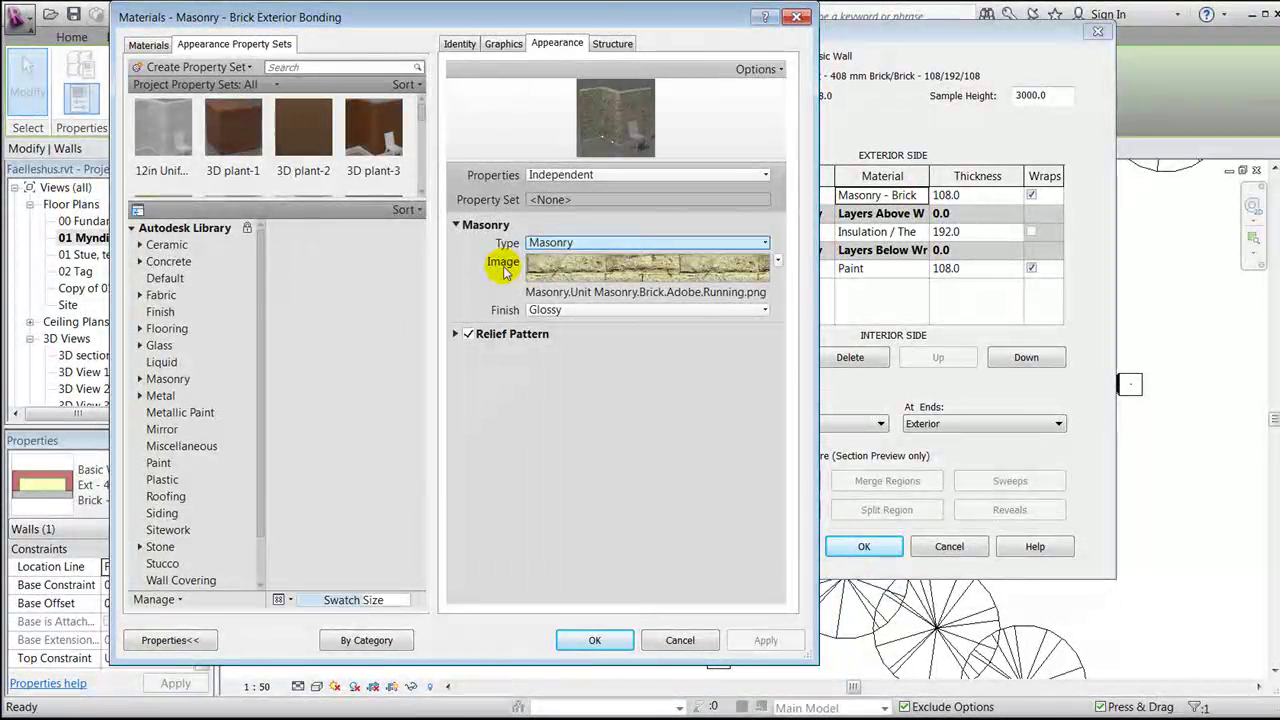
Step: Duplicate the Masonry - Brick Exterior Bonding material under the name "wood cladding"
{"action": "left_click", "coordinate": [145, 45]}
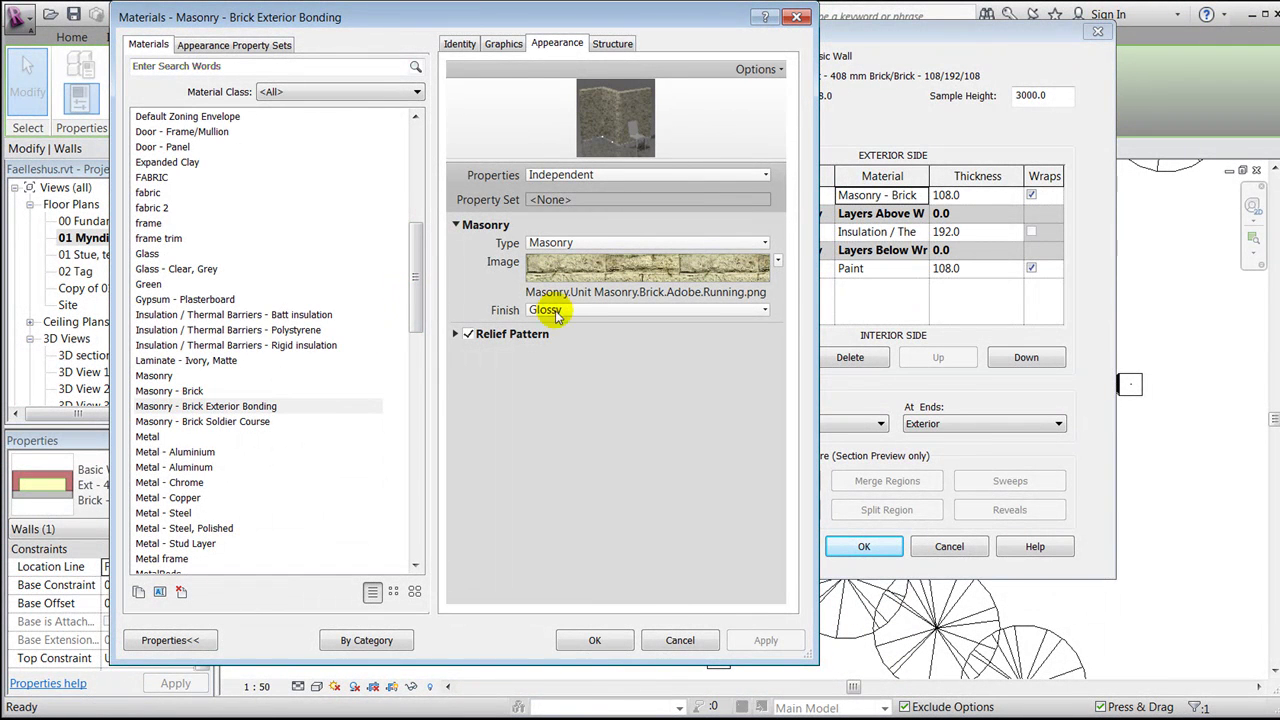
{"action": "mouse_move", "coordinate": [657, 271]}
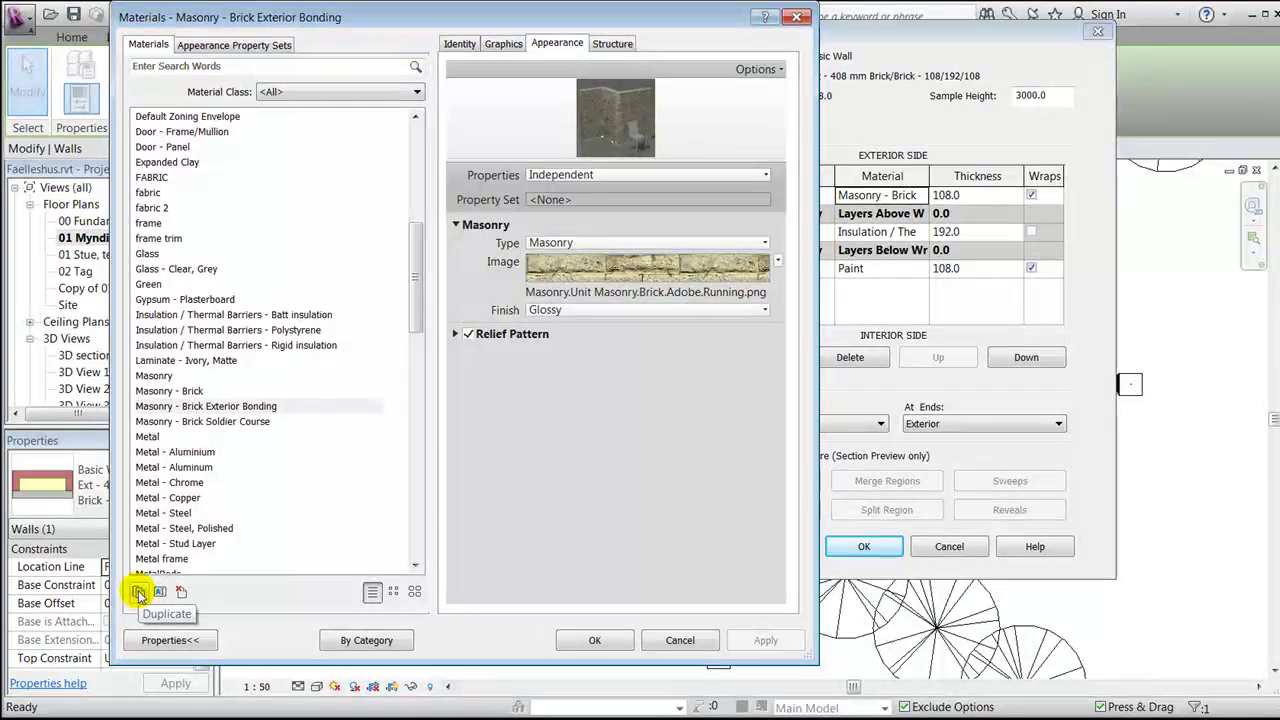
{"action": "left_click", "coordinate": [138, 592]}
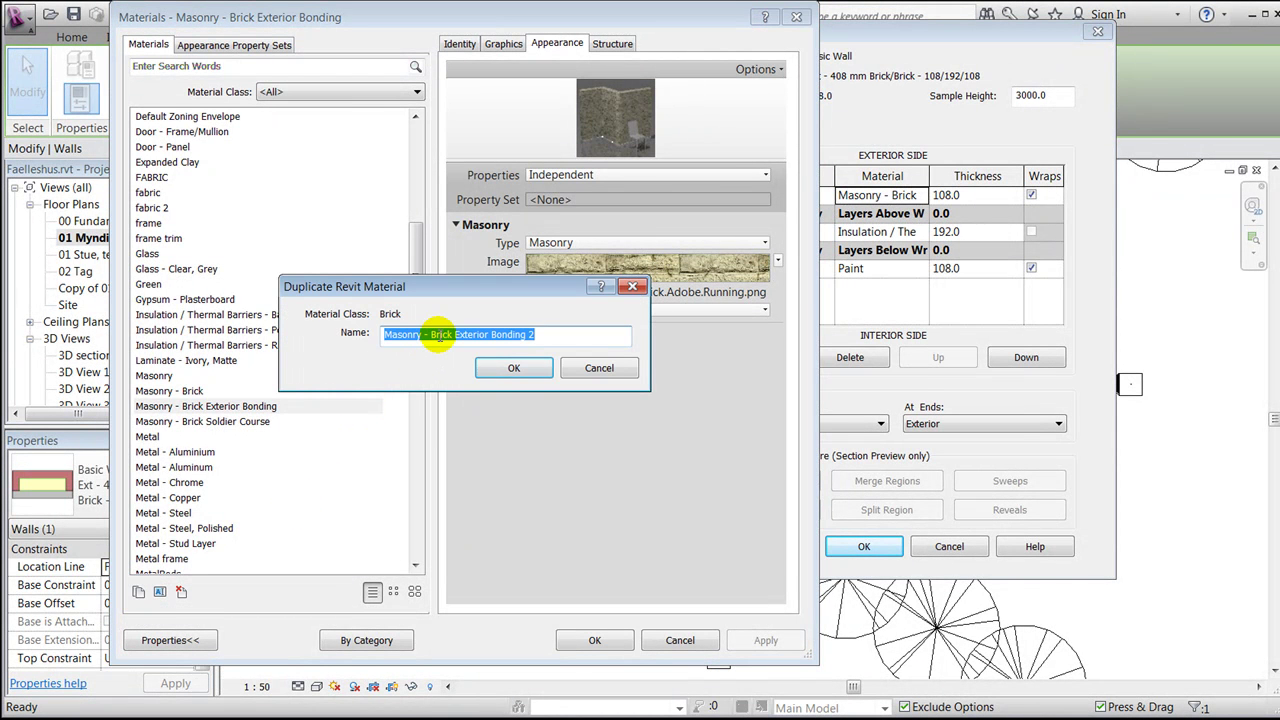
{"action": "type", "text": "wood cladding"}
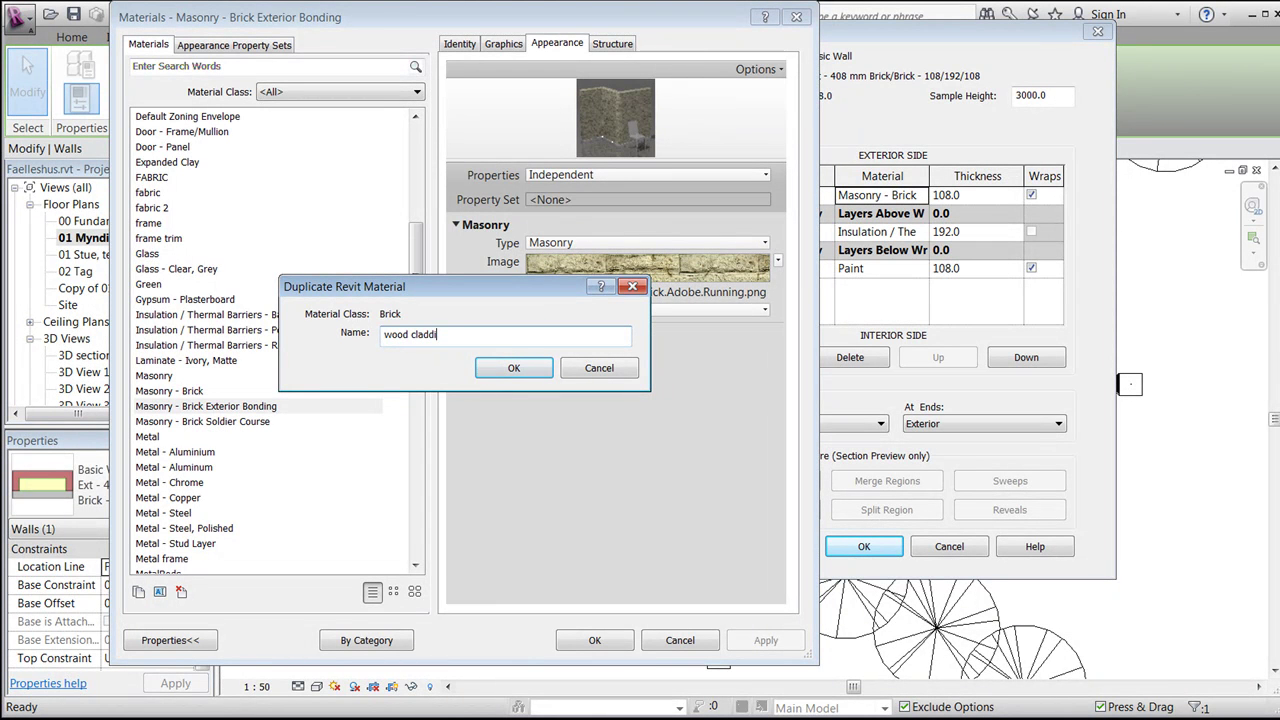
{"action": "left_click", "coordinate": [494, 368]}
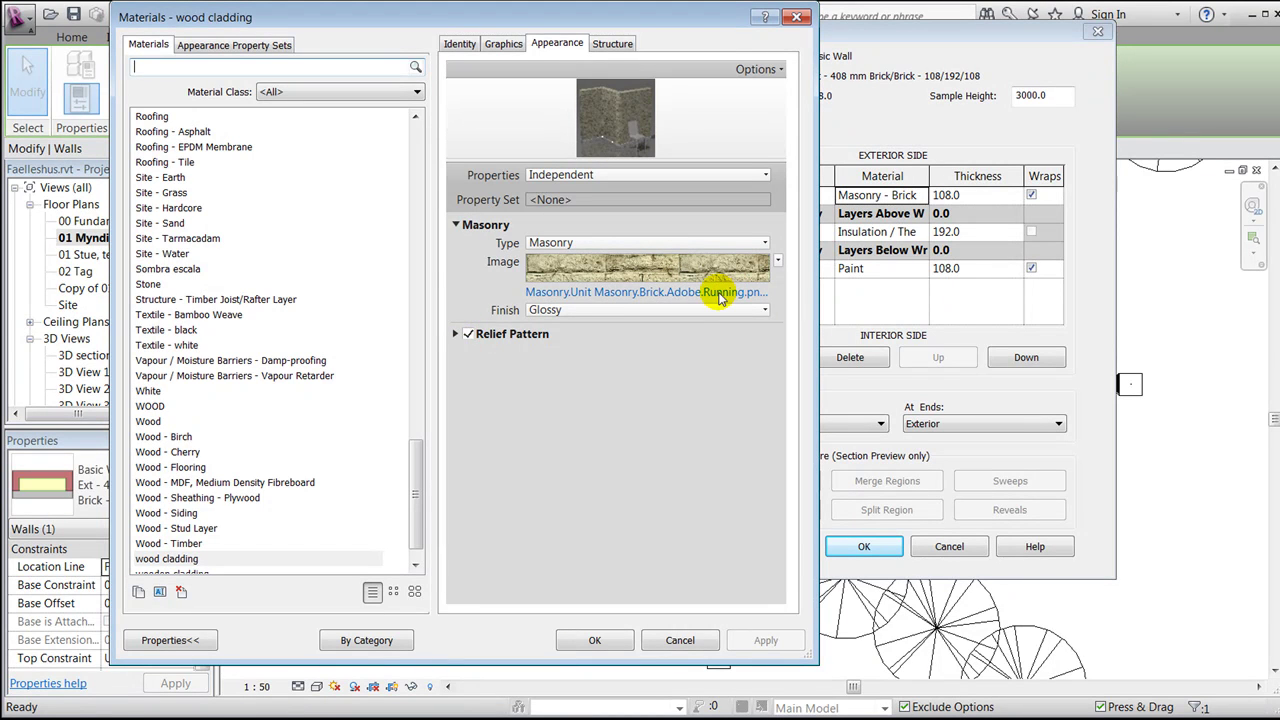
Step: Replace the new material's masonry appearance image with wood cladding.jpg from the recordings folder on the desktop
{"action": "left_click", "coordinate": [646, 292]}
{"action": "left_click_drag", "start_coordinate": [386, 375], "coordinate": [386, 478]}
{"action": "left_click", "coordinate": [339, 341]}
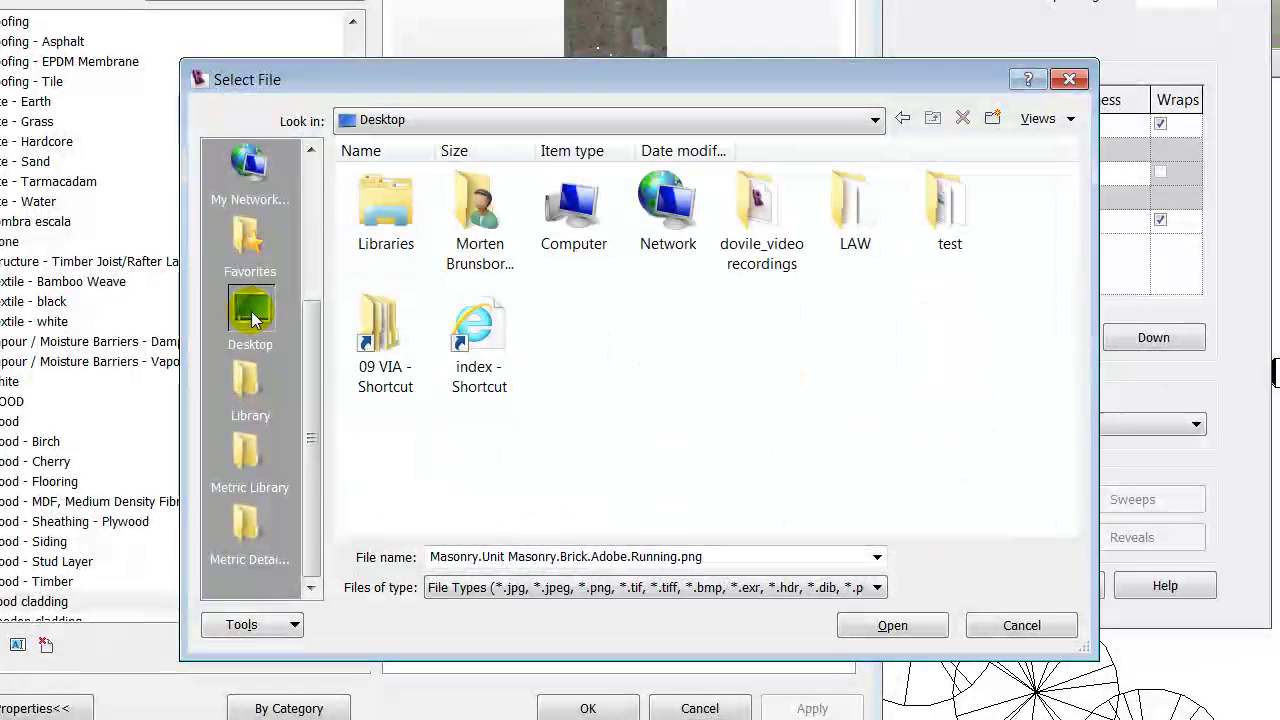
{"action": "left_click", "coordinate": [391, 339]}
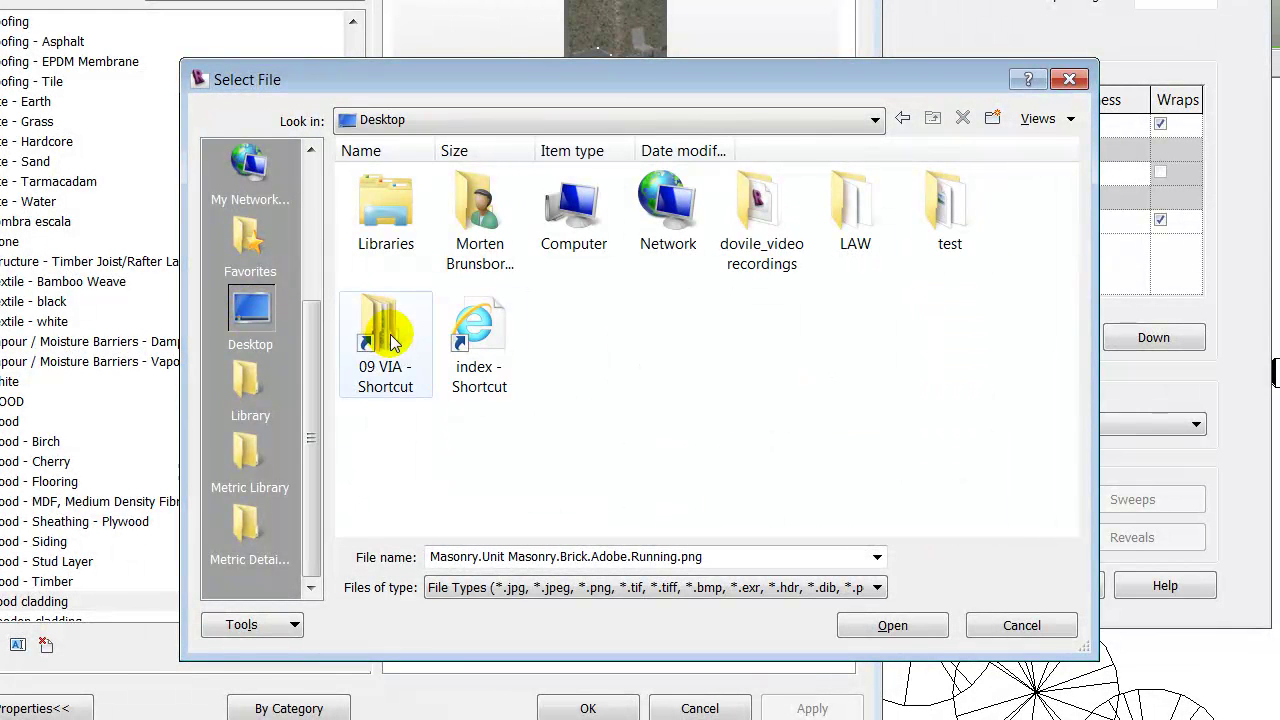
{"action": "double_click", "coordinate": [760, 207]}
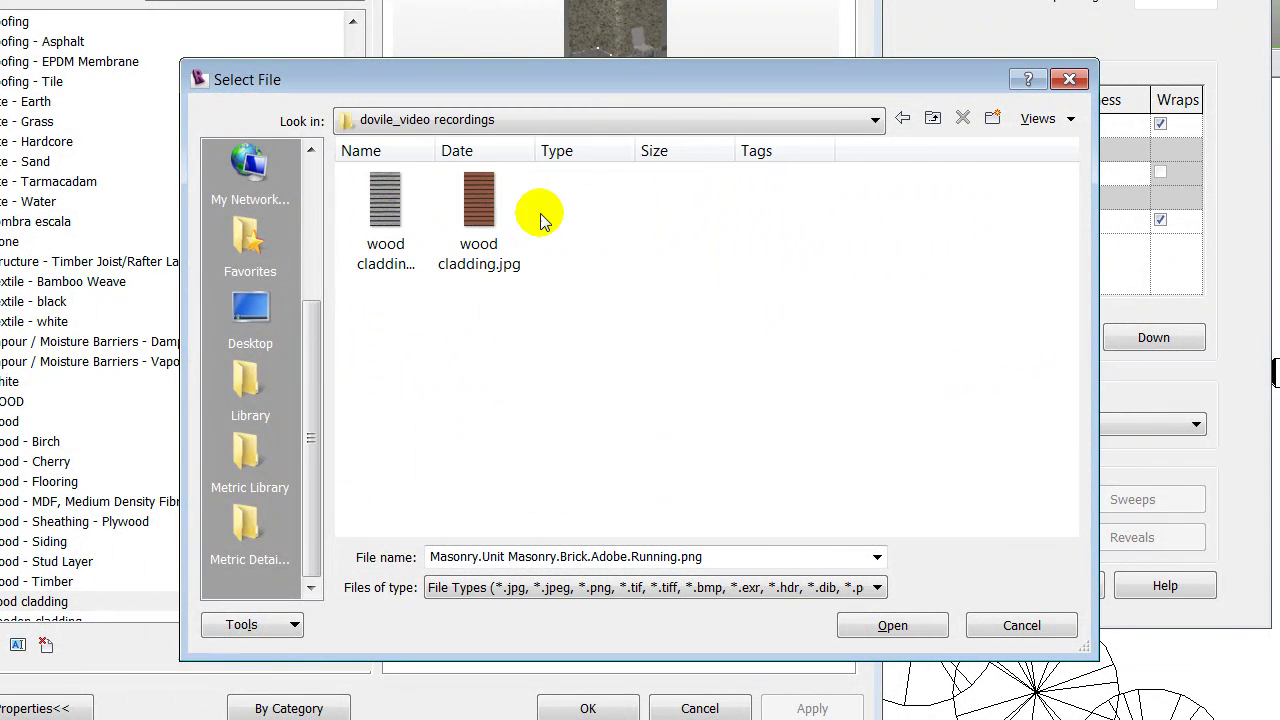
{"action": "left_click", "coordinate": [483, 228]}
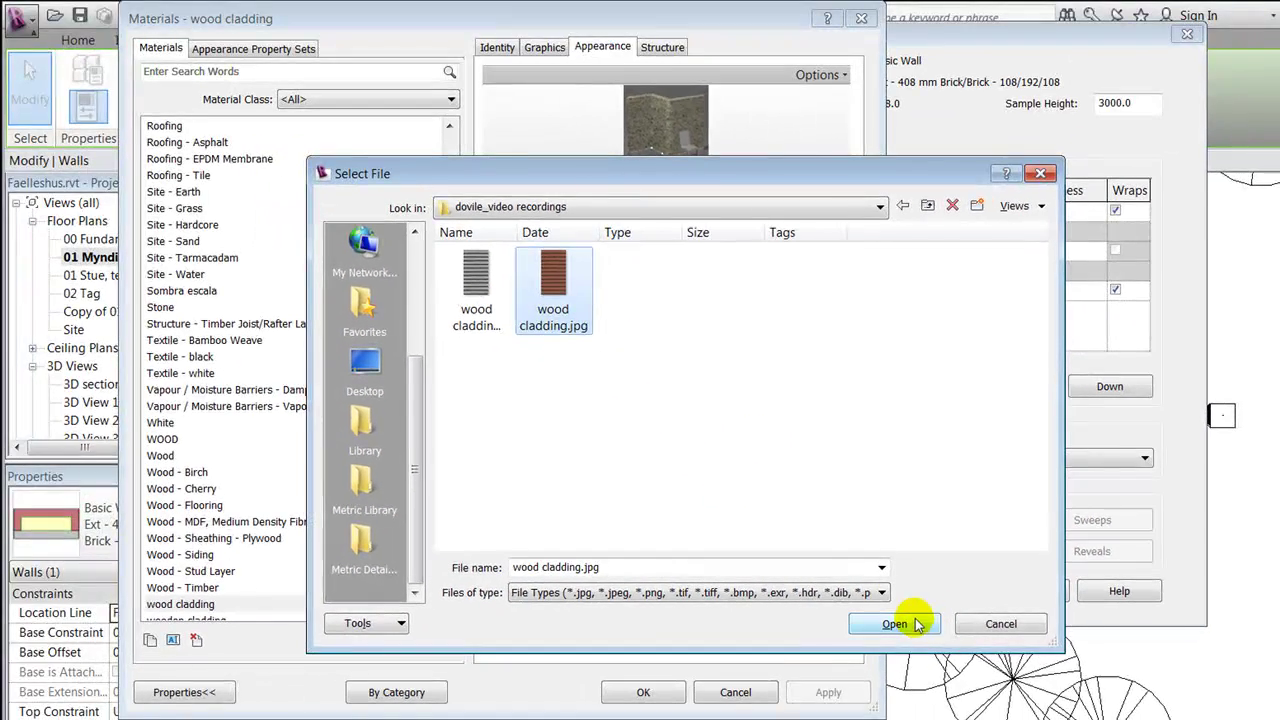
{"action": "left_click", "coordinate": [895, 624]}
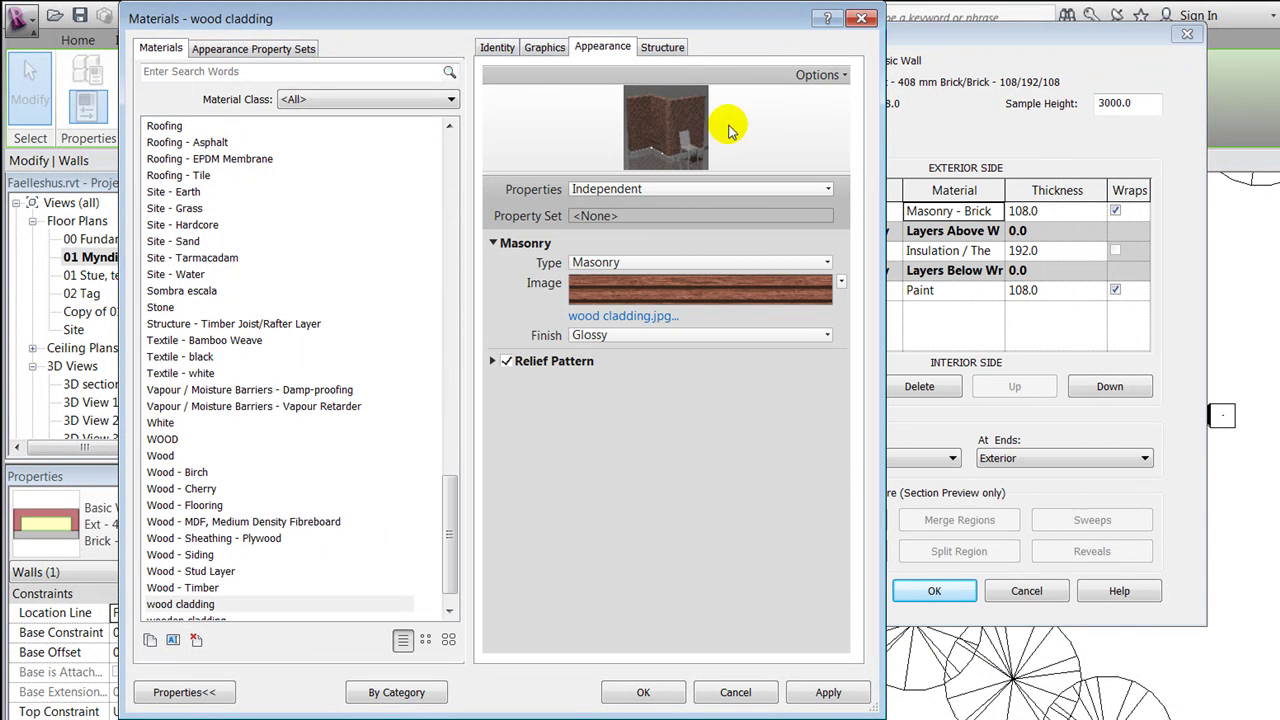
Step: Preview the wood cladding material on a cube and compare its look with the relief pattern off and on
{"action": "left_click", "coordinate": [818, 74]}
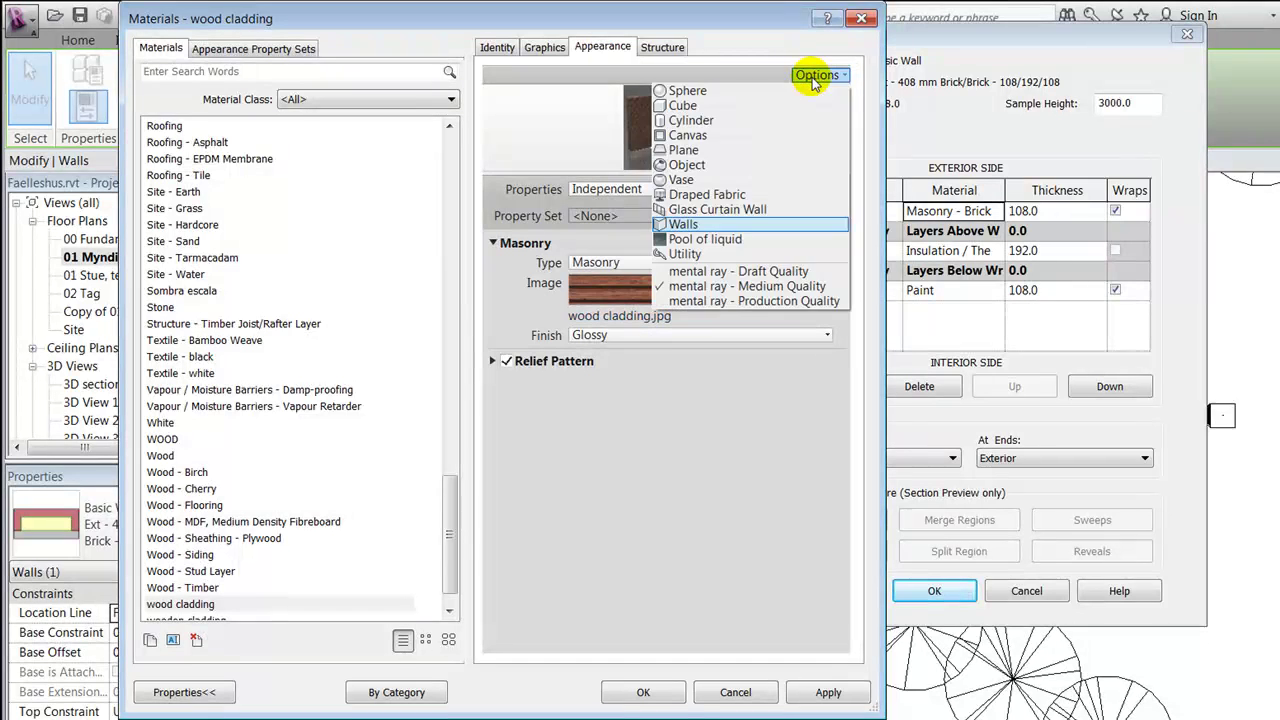
{"action": "left_click", "coordinate": [769, 104]}
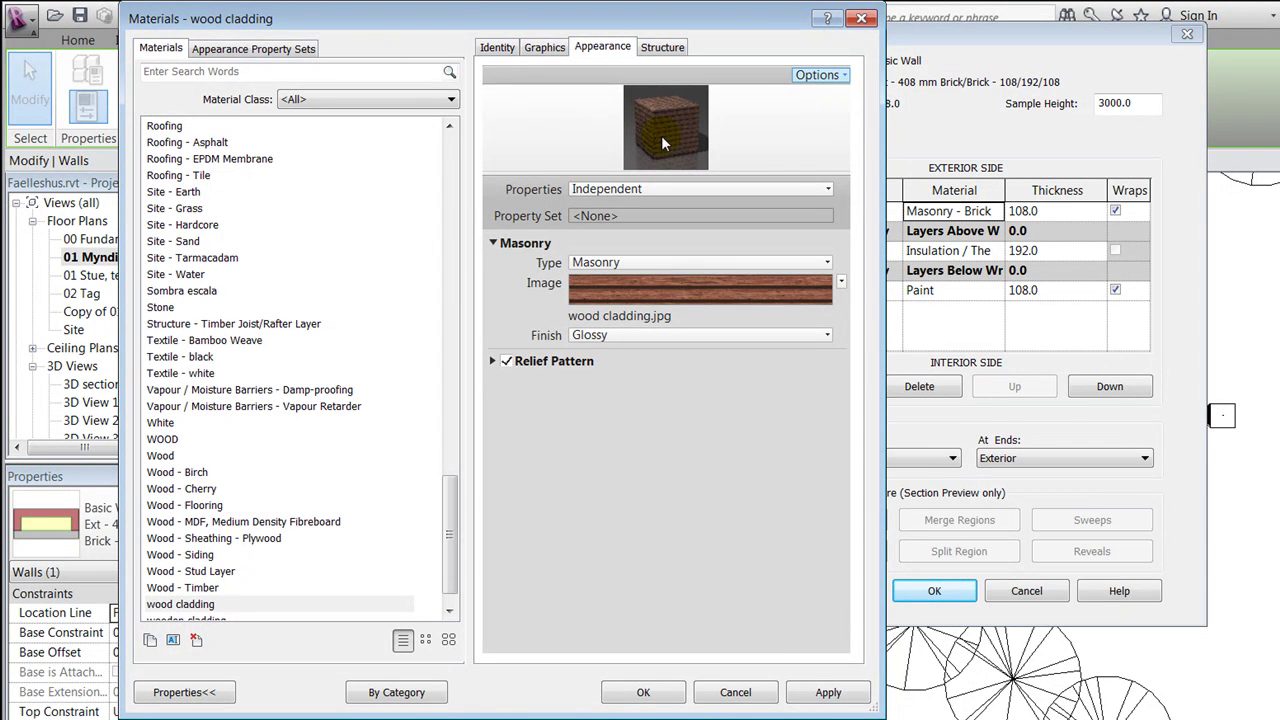
{"action": "left_click", "coordinate": [506, 361]}
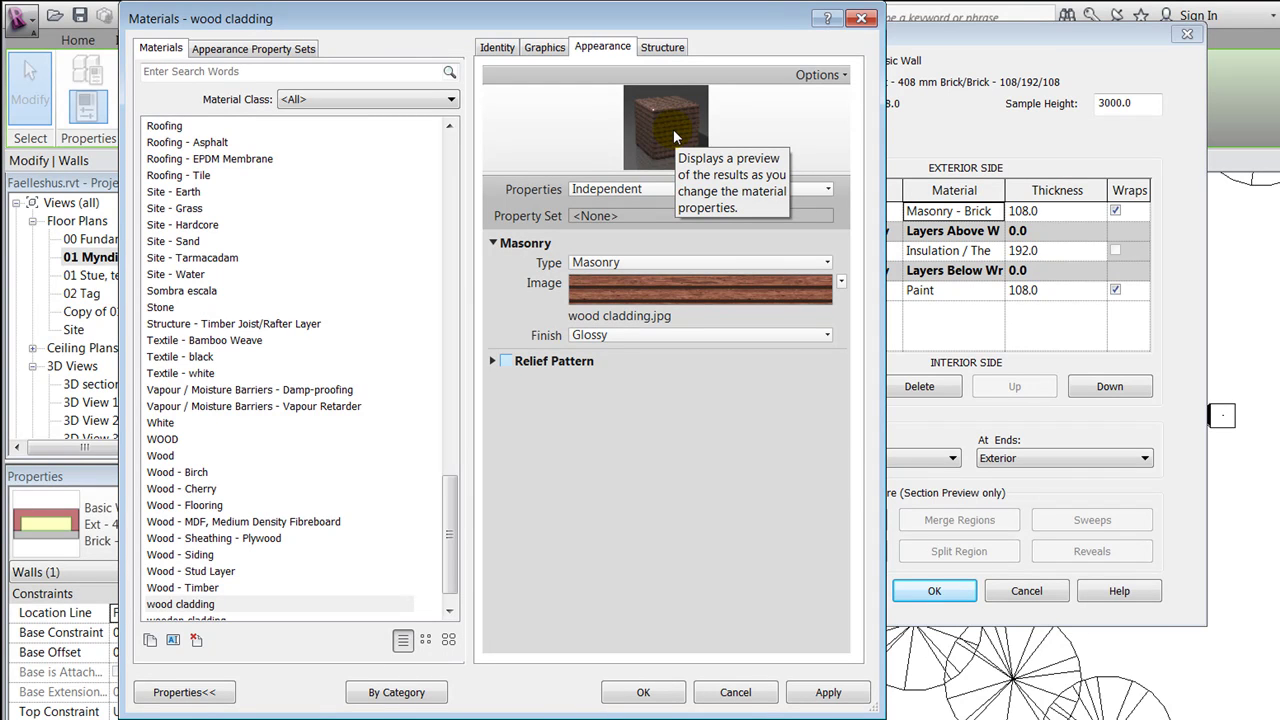
{"action": "left_click", "coordinate": [506, 362]}
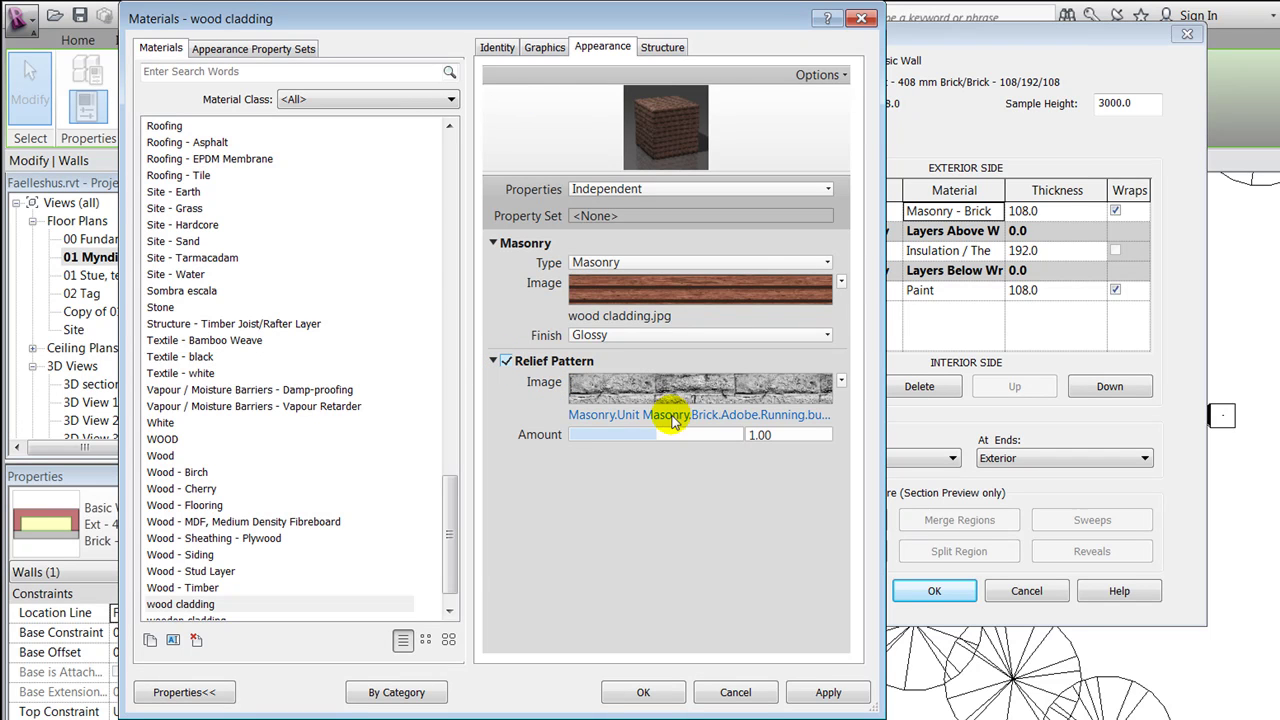
Step: Replace the relief pattern image of the wood cladding material with wood cladding bump.jpg from the same desktop folder
{"action": "left_click", "coordinate": [753, 416]}
{"action": "scroll", "coordinate": [343, 400], "scroll_direction": "down", "scroll_amount": 3}
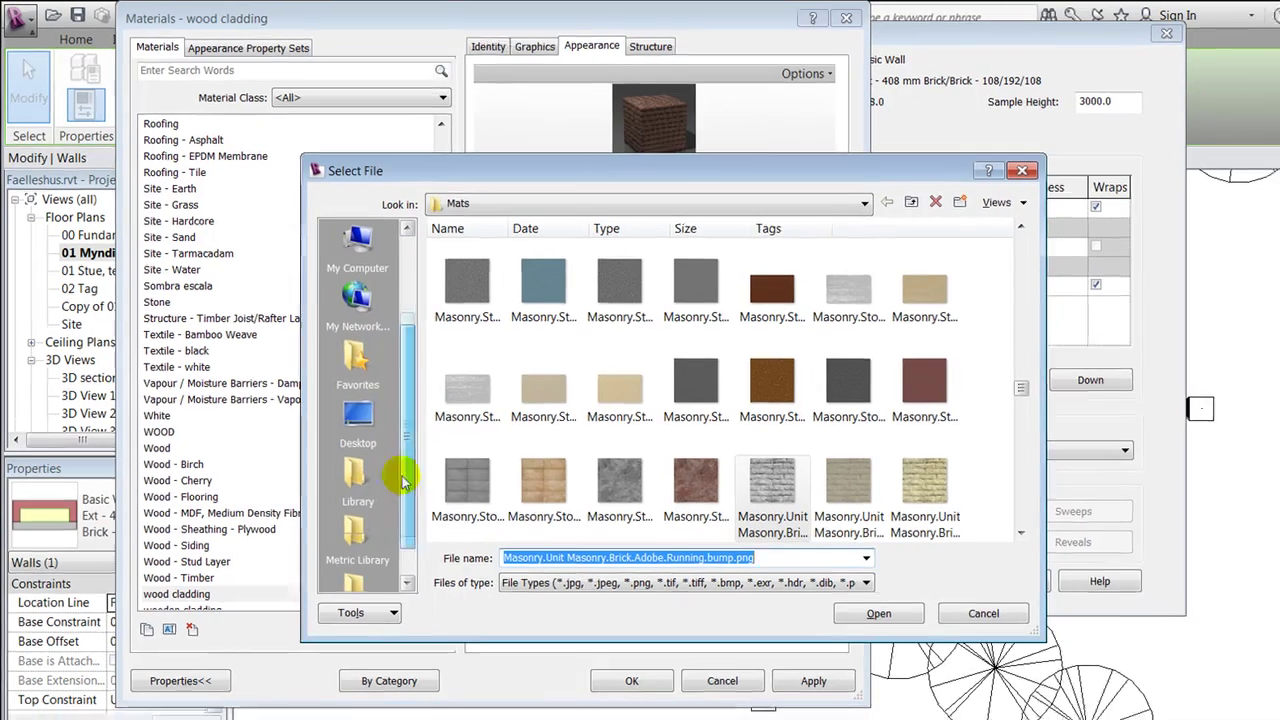
{"action": "left_click", "coordinate": [355, 428]}
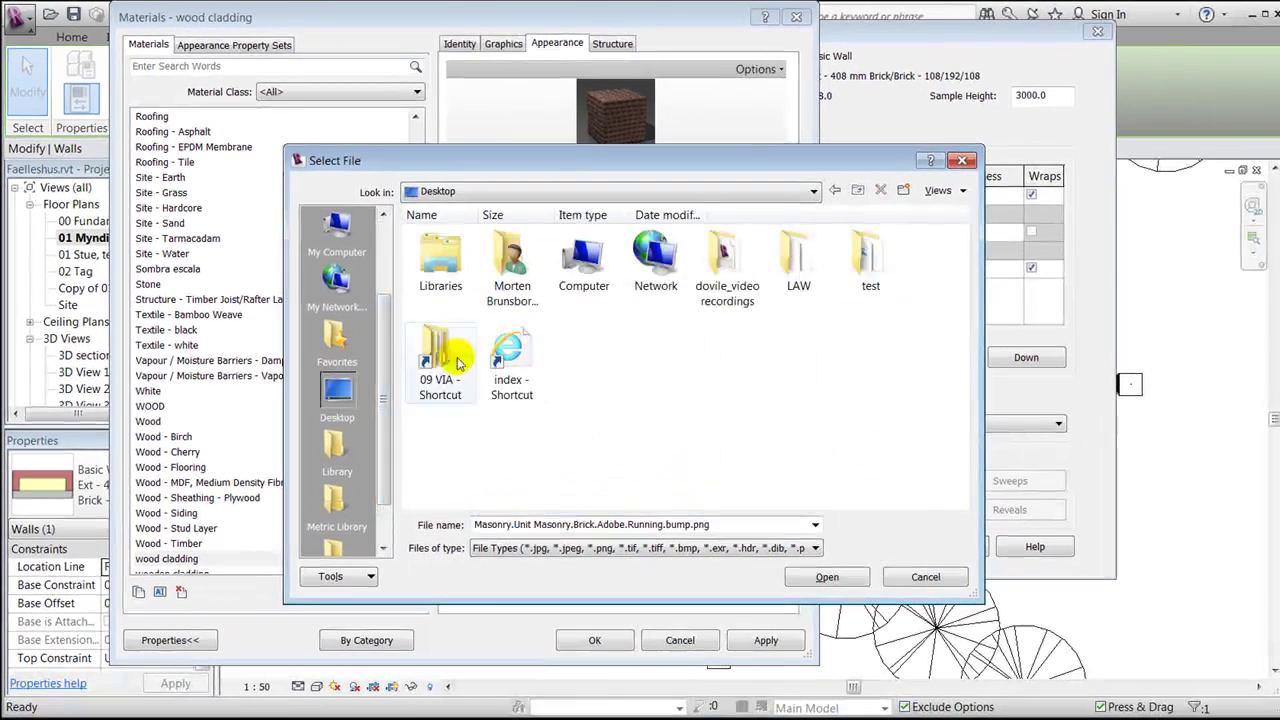
{"action": "double_click", "coordinate": [735, 285]}
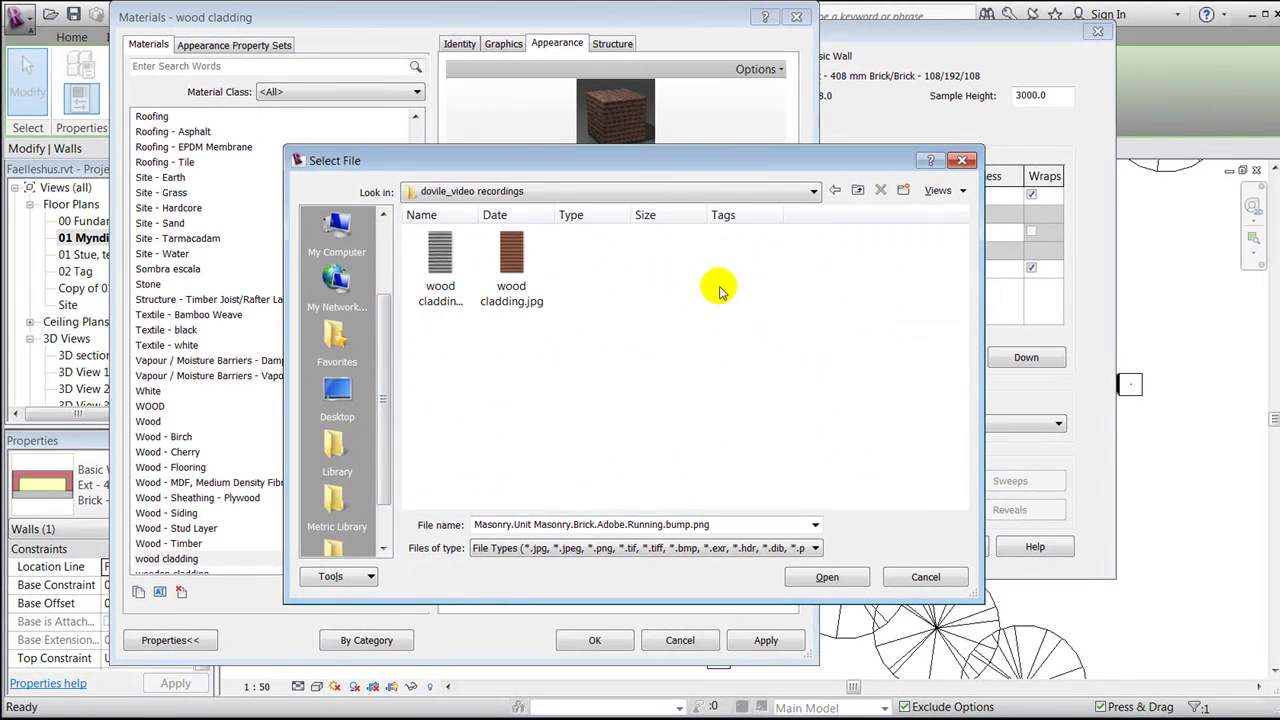
{"action": "left_click", "coordinate": [441, 298]}
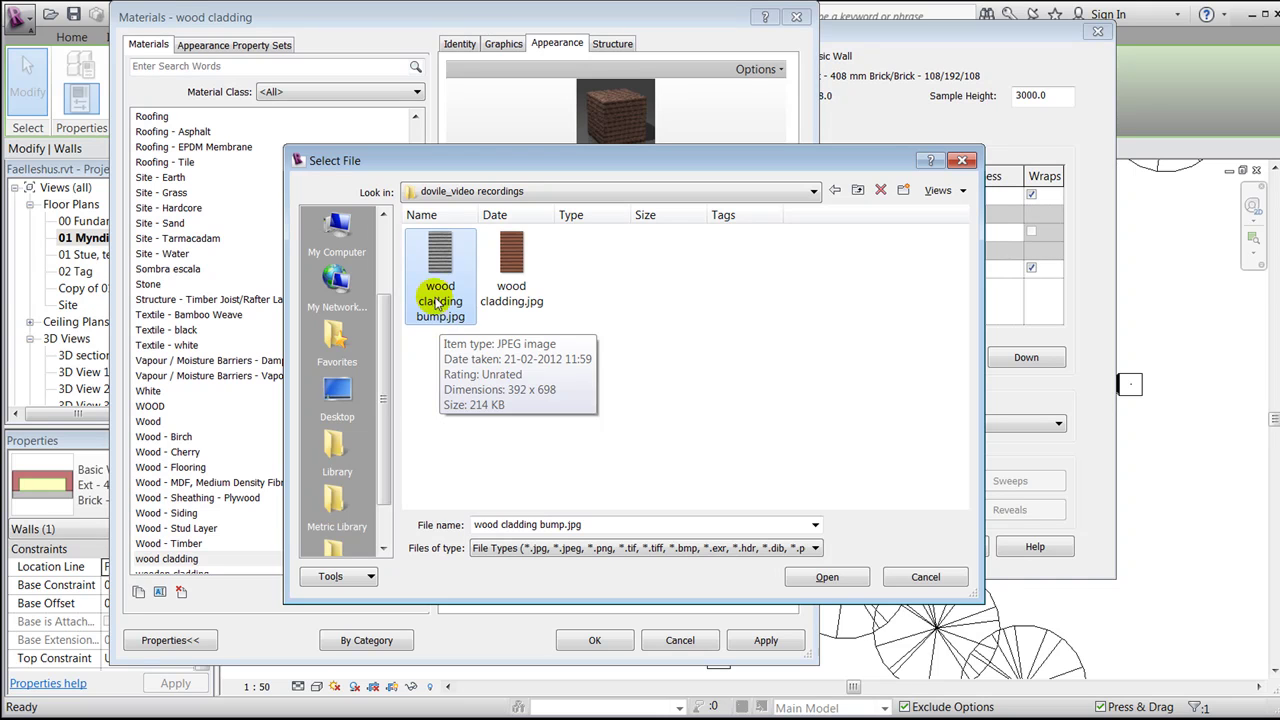
{"action": "left_click", "coordinate": [824, 578]}
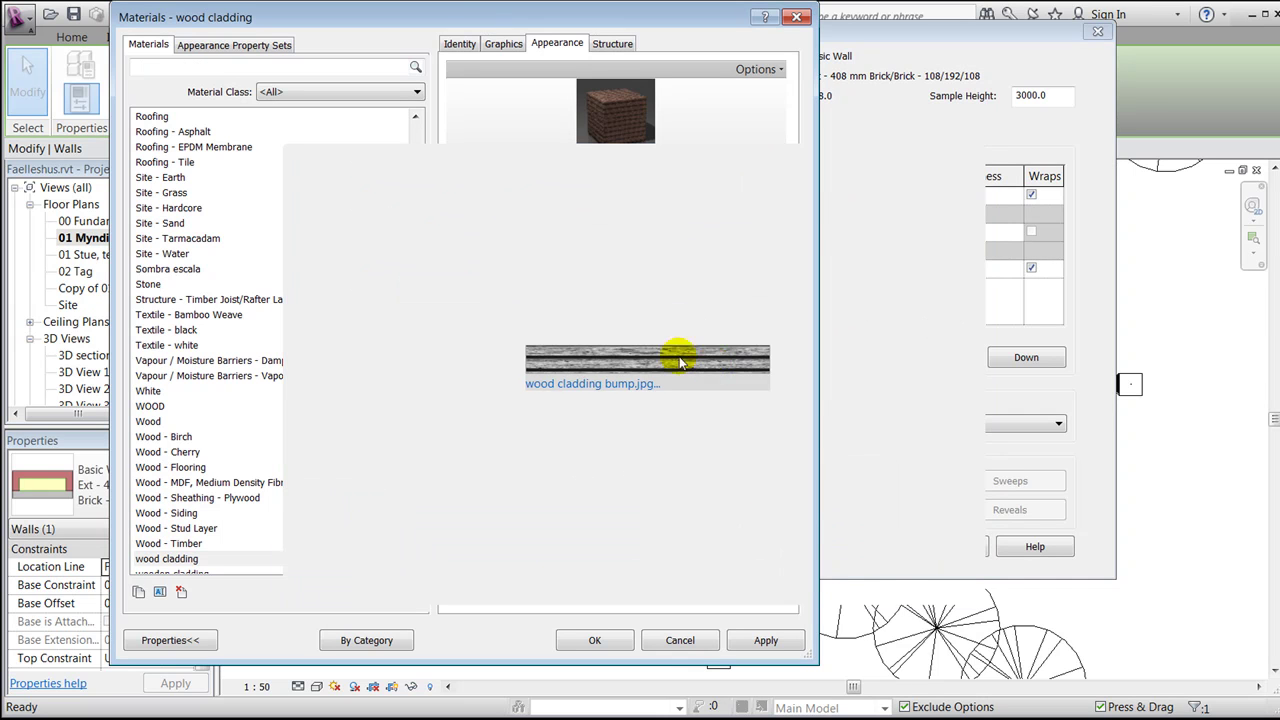
Step: Apply the wood cladding material to the wall's exterior finish layer and confirm the edited assembly
{"action": "mouse_move", "coordinate": [633, 368]}
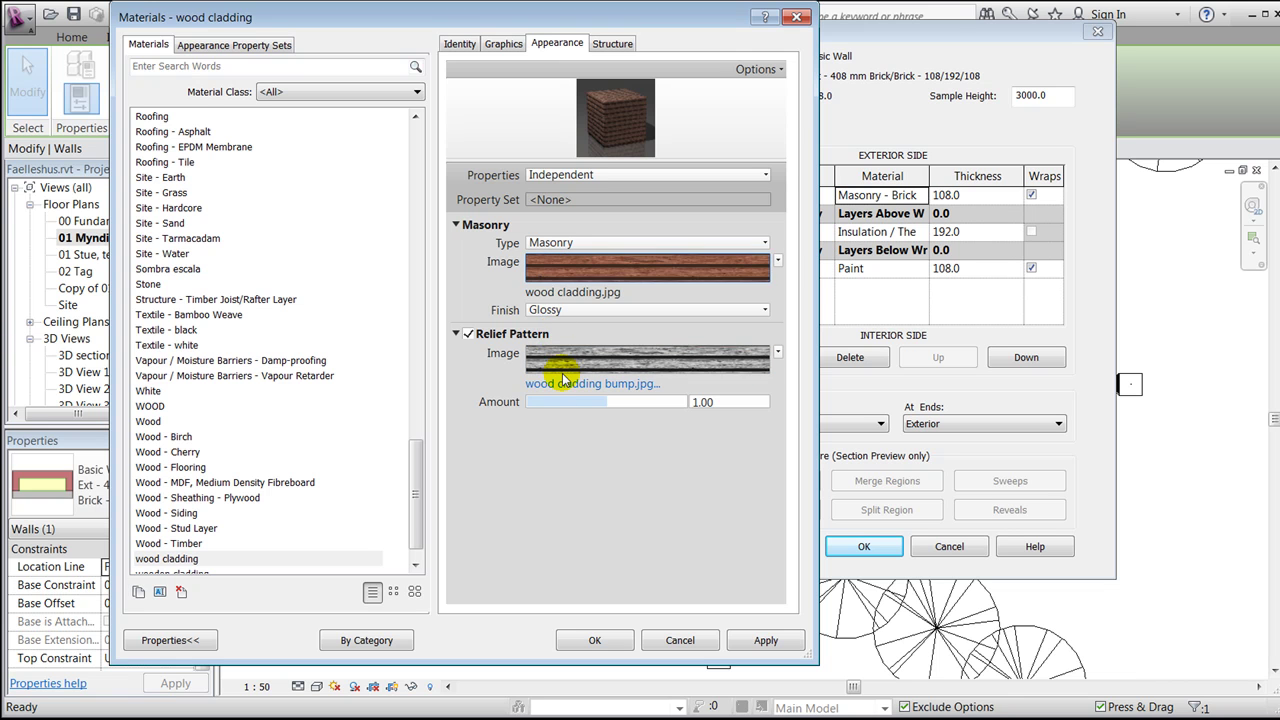
{"action": "mouse_move", "coordinate": [565, 378]}
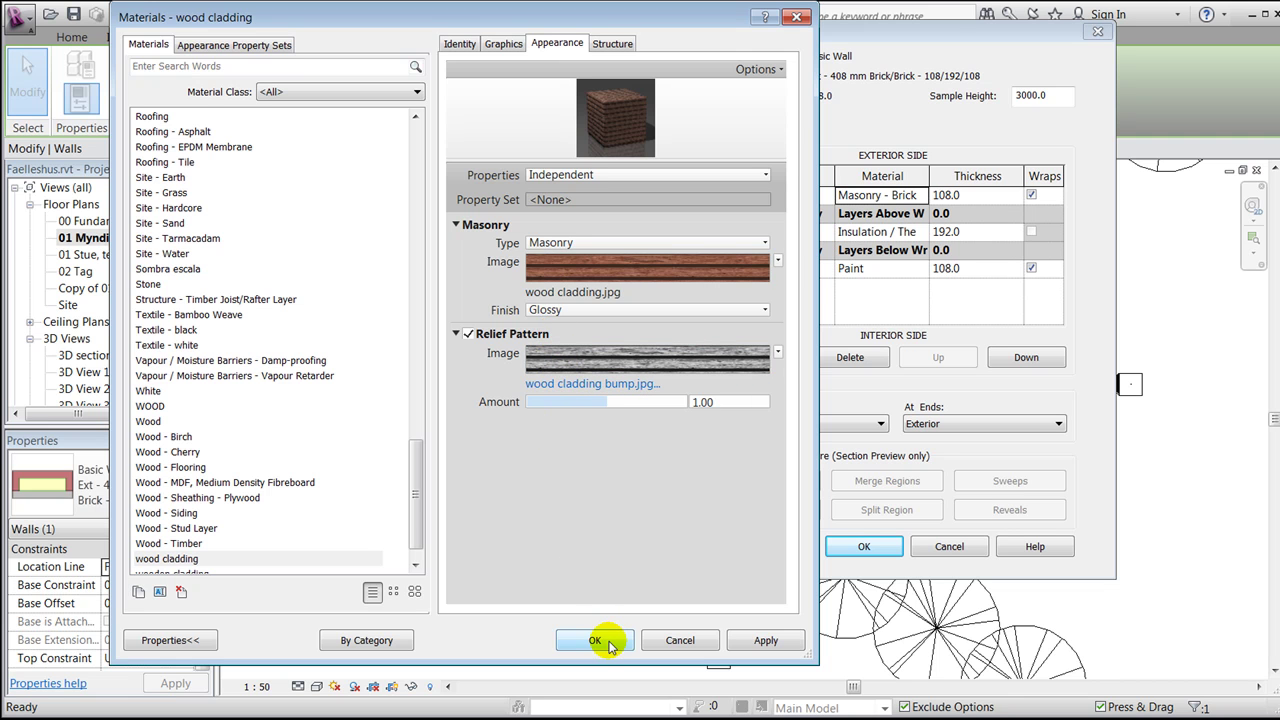
{"action": "left_click", "coordinate": [766, 641]}
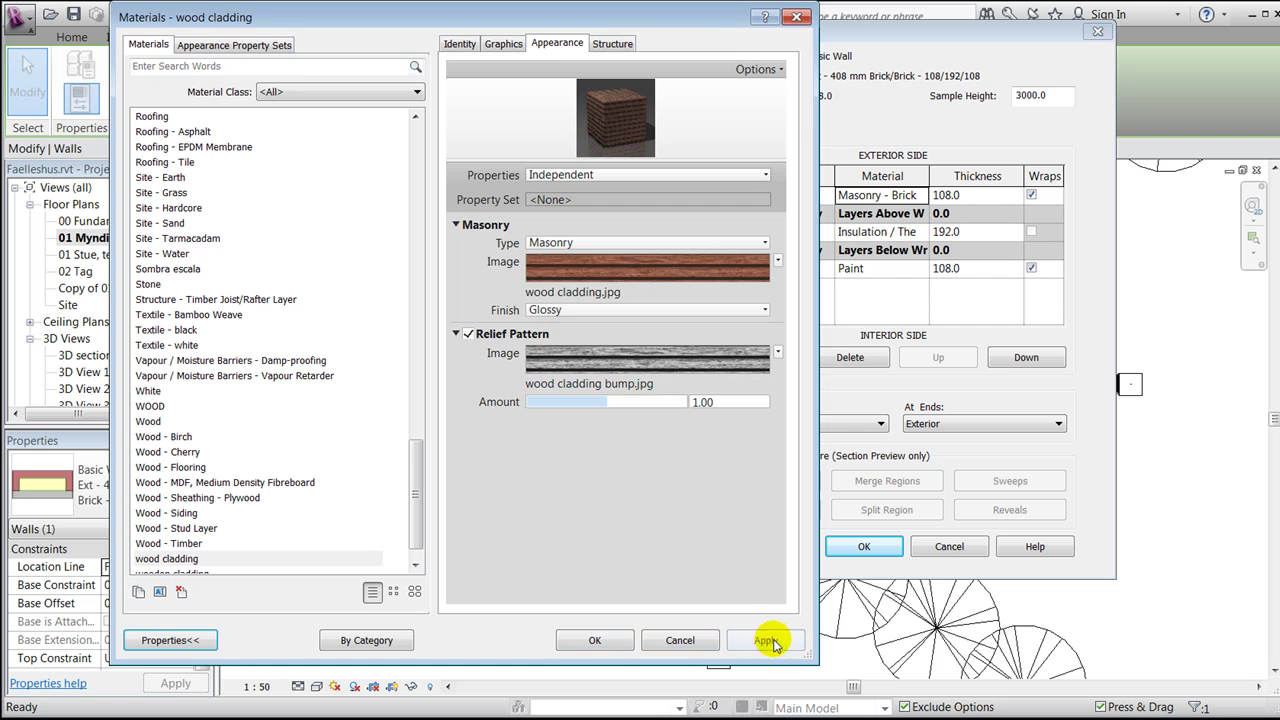
{"action": "left_click", "coordinate": [596, 641]}
{"action": "left_click", "coordinate": [890, 548]}
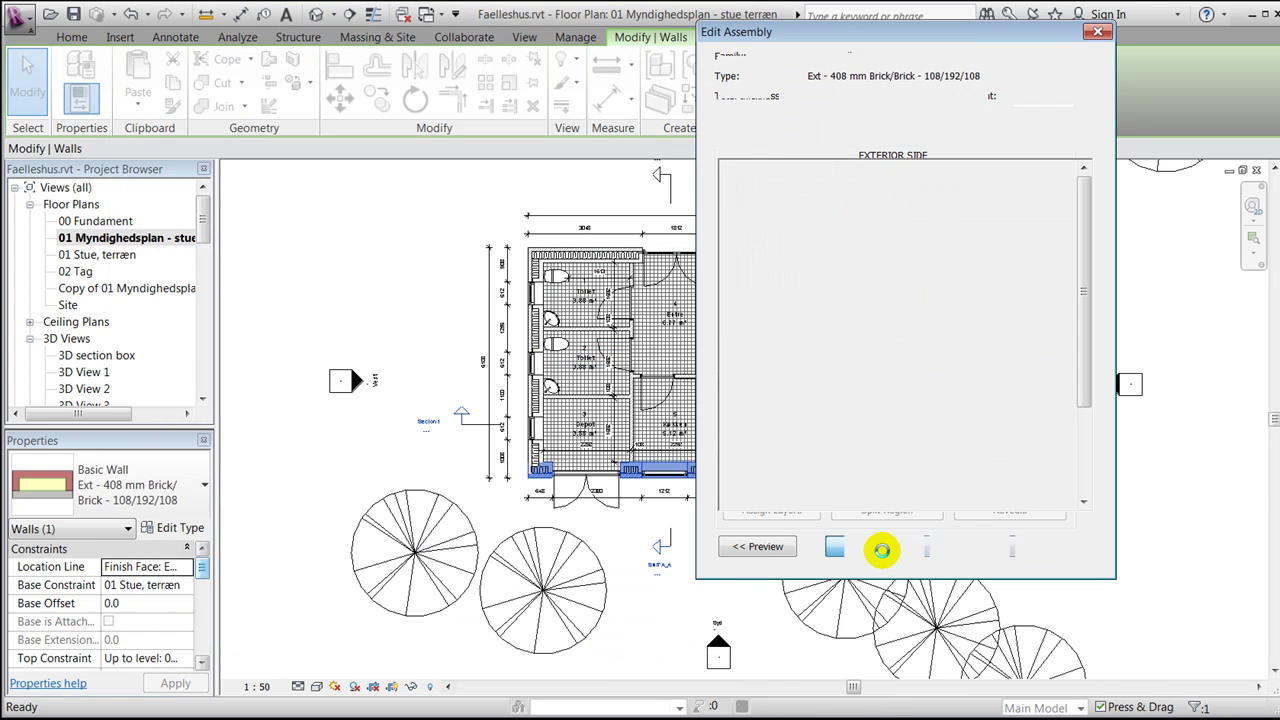
Step: Confirm the wall type changes and place a perspective camera outside the floor plan's south-east corner, aimed diagonally into the large room
{"action": "left_click", "coordinate": [882, 549]}
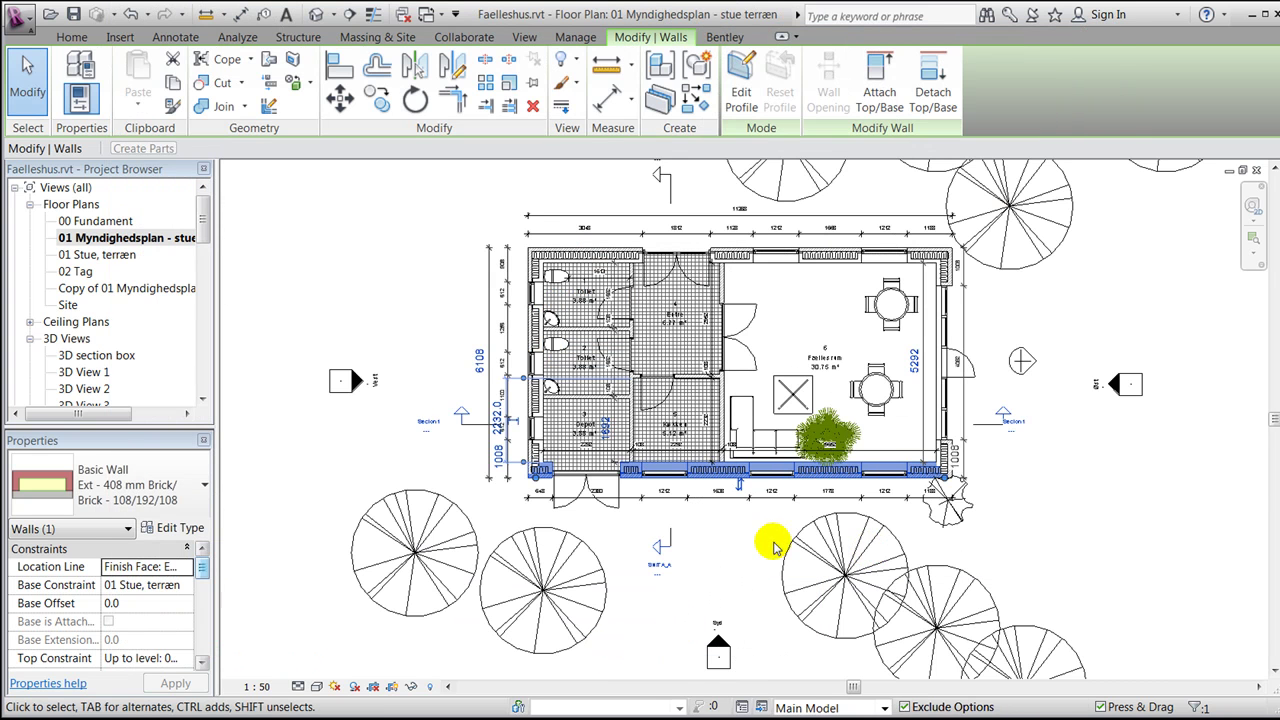
{"action": "left_click", "coordinate": [728, 568]}
{"action": "middle_click_drag", "start_coordinate": [837, 491], "coordinate": [643, 492]}
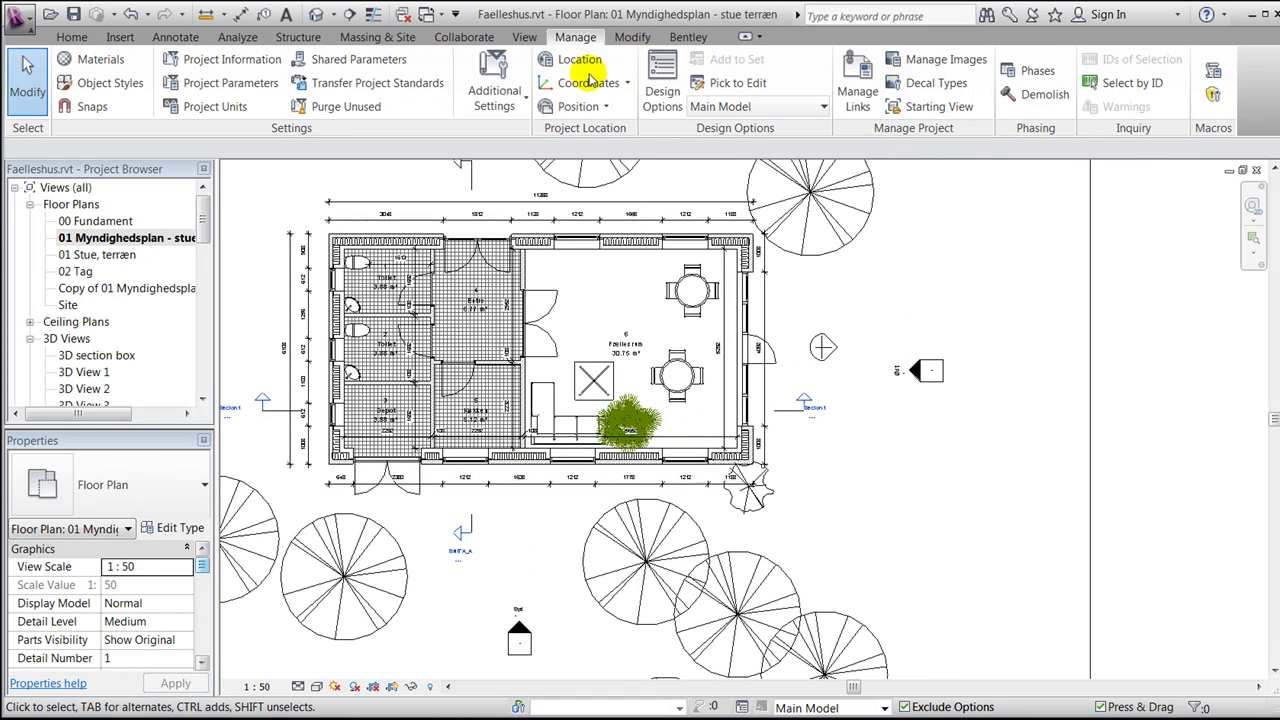
{"action": "left_click", "coordinate": [518, 37]}
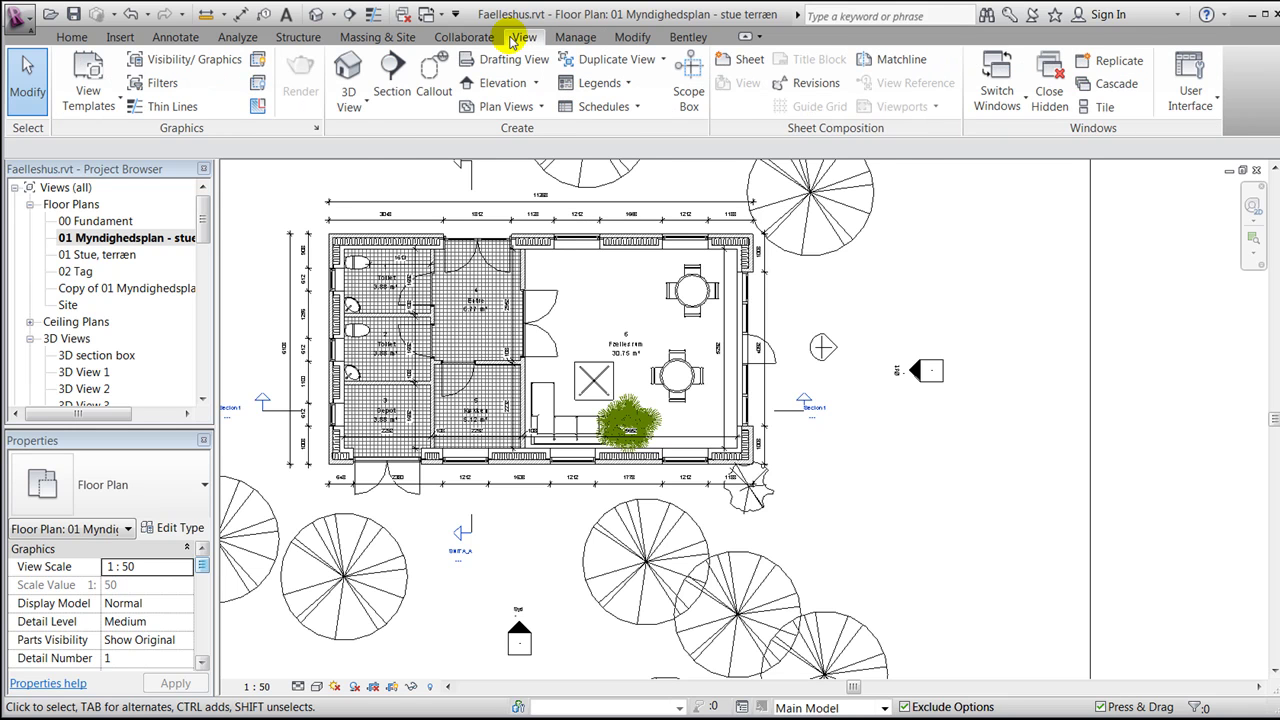
{"action": "left_click", "coordinate": [349, 100]}
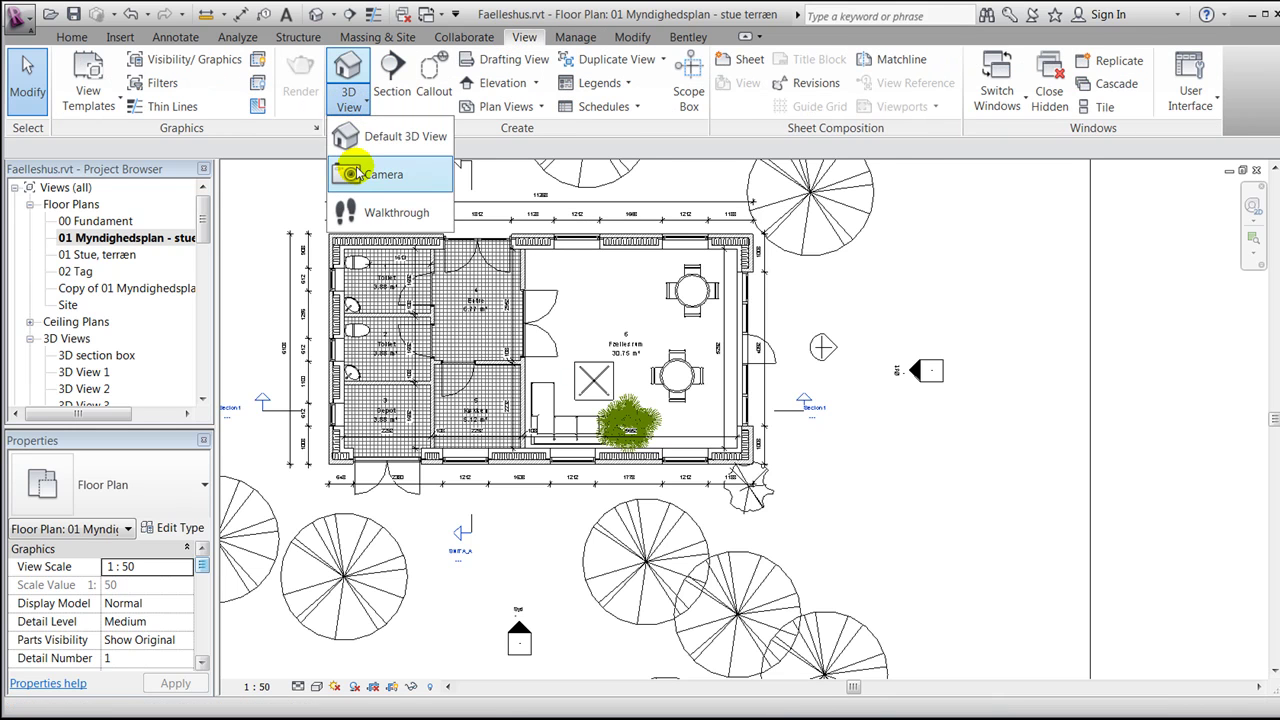
{"action": "left_click", "coordinate": [350, 172]}
{"action": "left_click", "coordinate": [975, 655]}
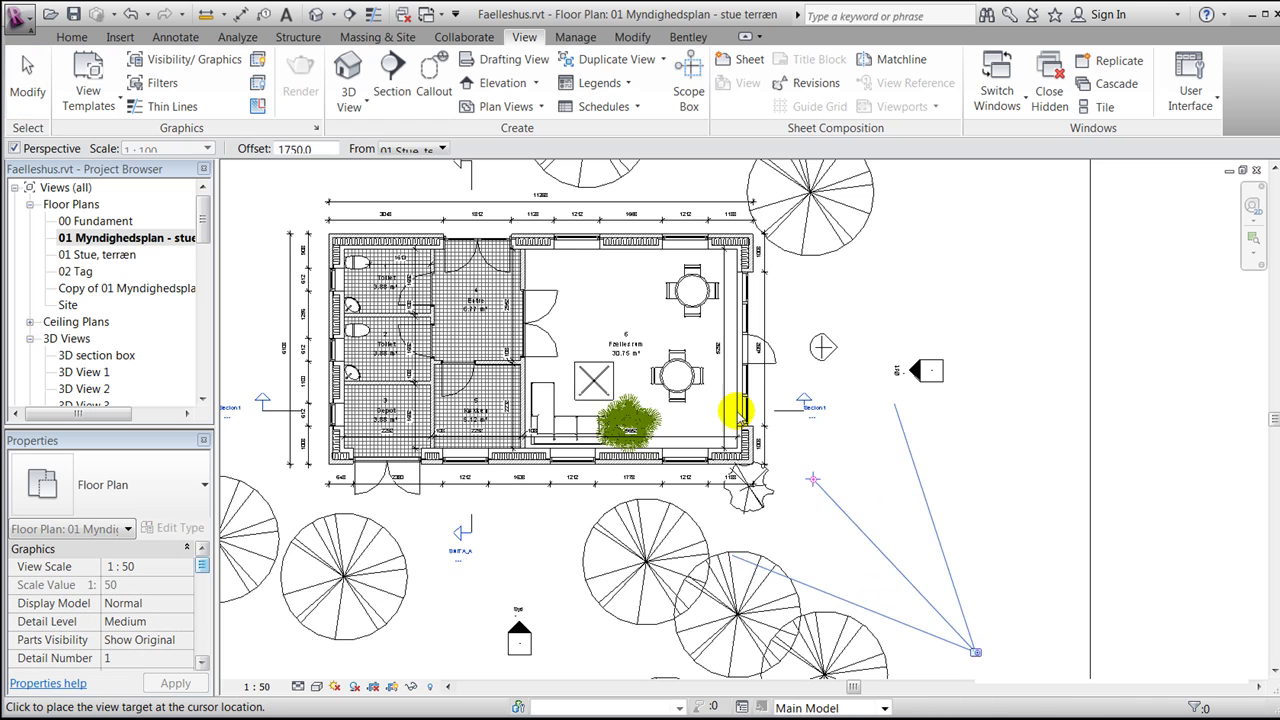
{"action": "left_click", "coordinate": [610, 300]}
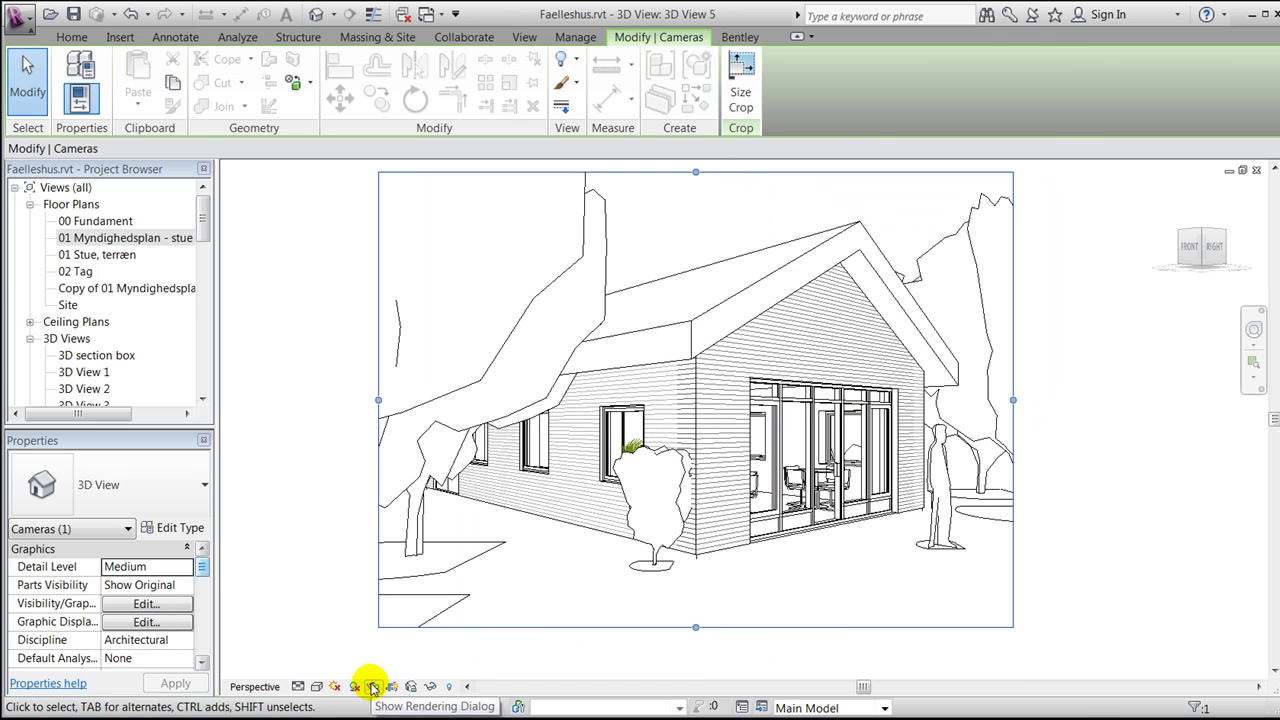
Step: Turn on region rendering for the camera view and fit the region, about 219 by 169 pixels, around the upper wall corner beside the glazed doors
{"action": "left_click", "coordinate": [373, 688]}
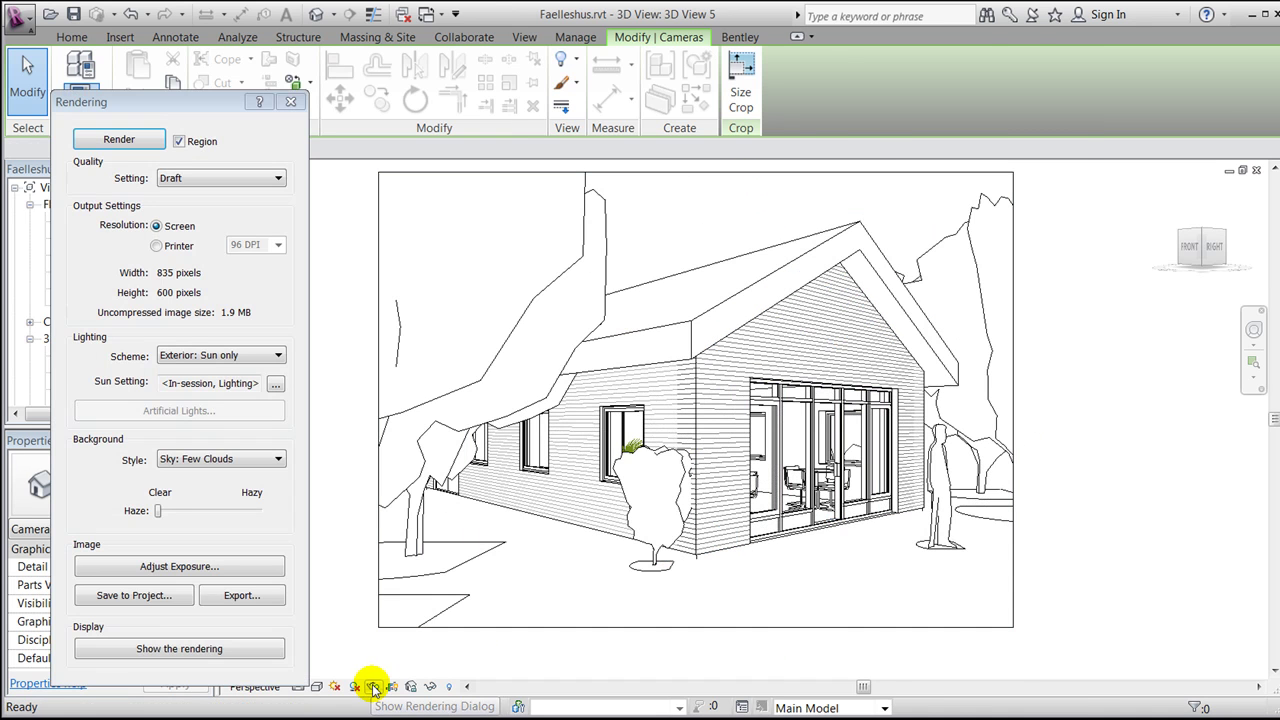
{"action": "left_click_drag", "start_coordinate": [173, 103], "coordinate": [179, 52]}
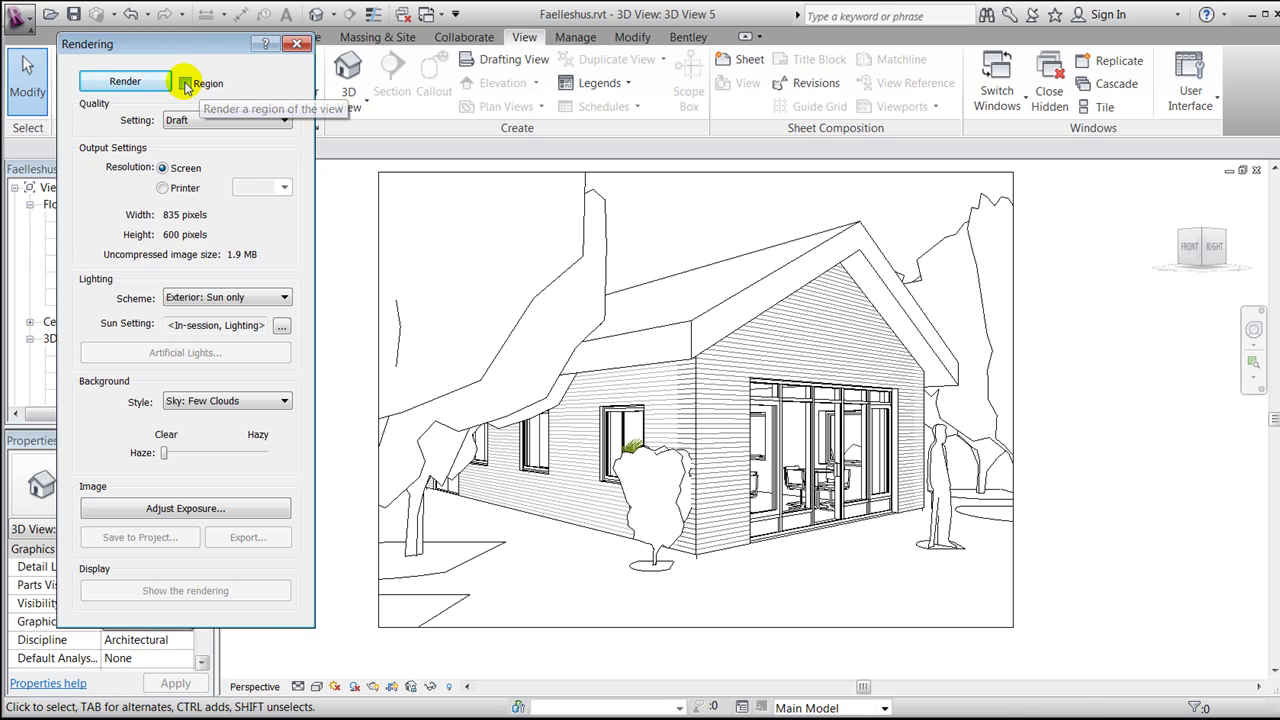
{"action": "left_click", "coordinate": [186, 86]}
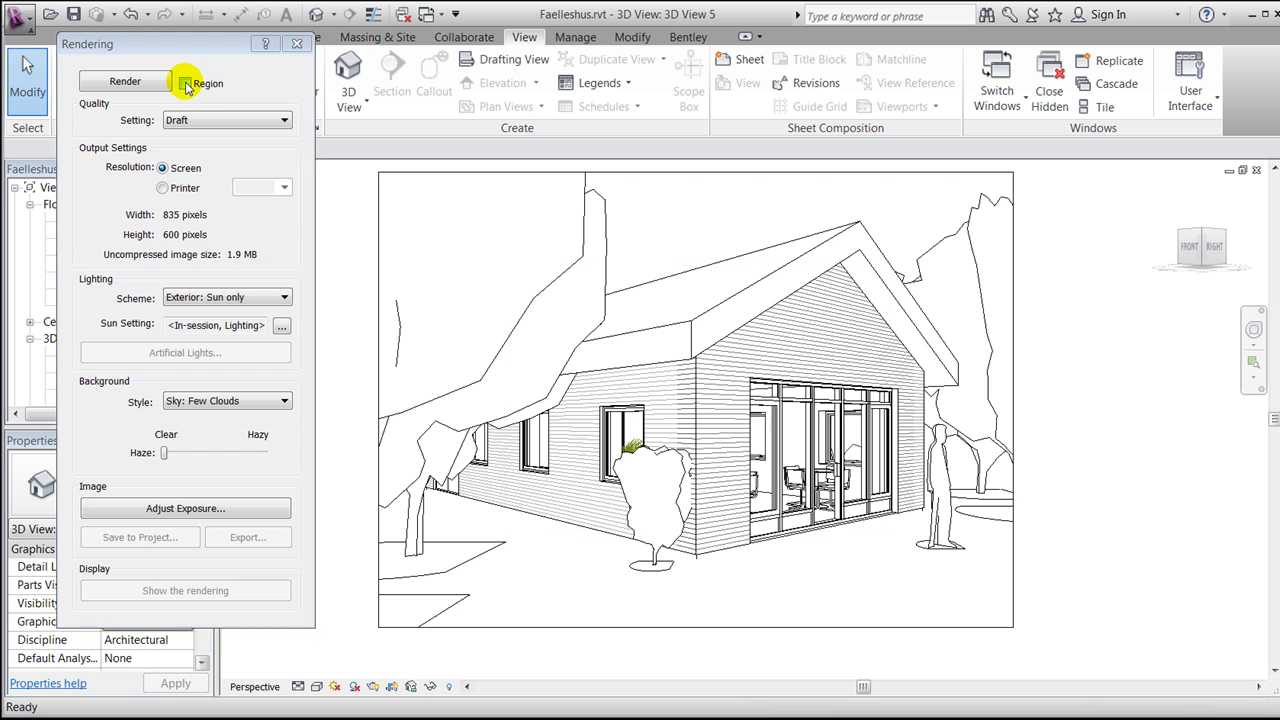
{"action": "left_click", "coordinate": [506, 345]}
{"action": "left_click_drag", "start_coordinate": [506, 355], "coordinate": [639, 404]}
{"action": "left_click_drag", "start_coordinate": [762, 536], "coordinate": [767, 440]}
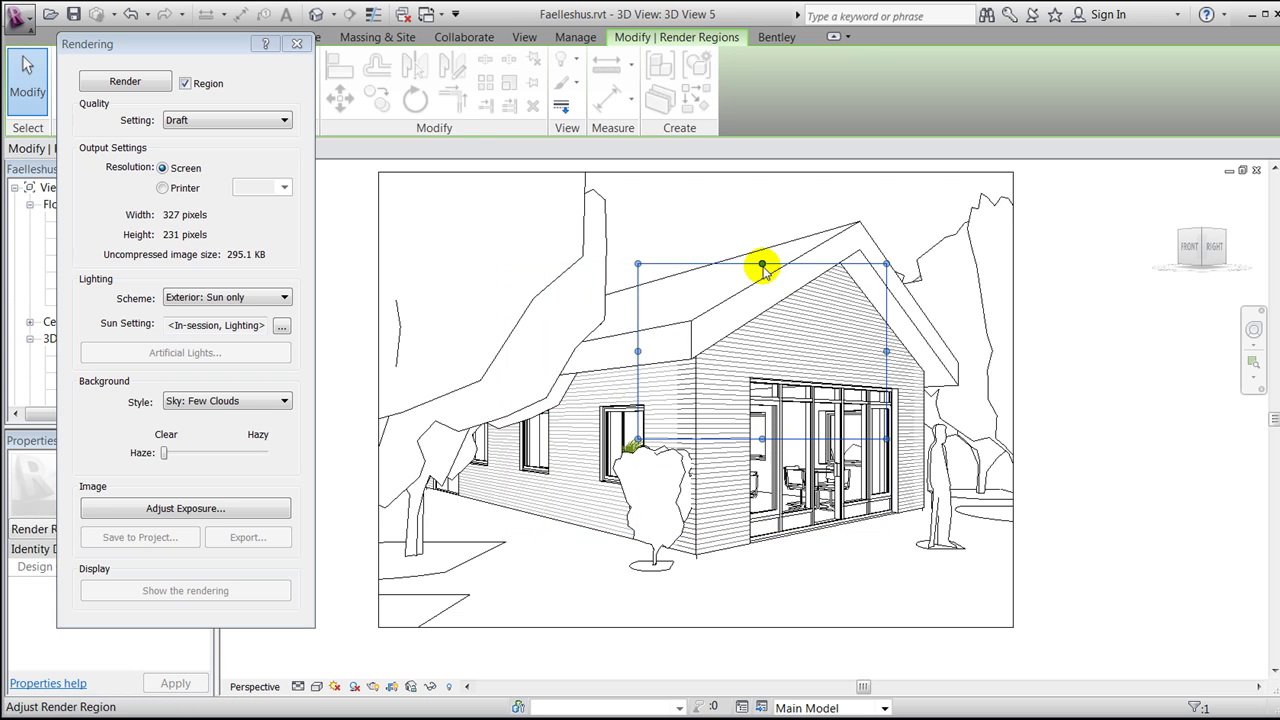
{"action": "left_click_drag", "start_coordinate": [763, 272], "coordinate": [769, 314]}
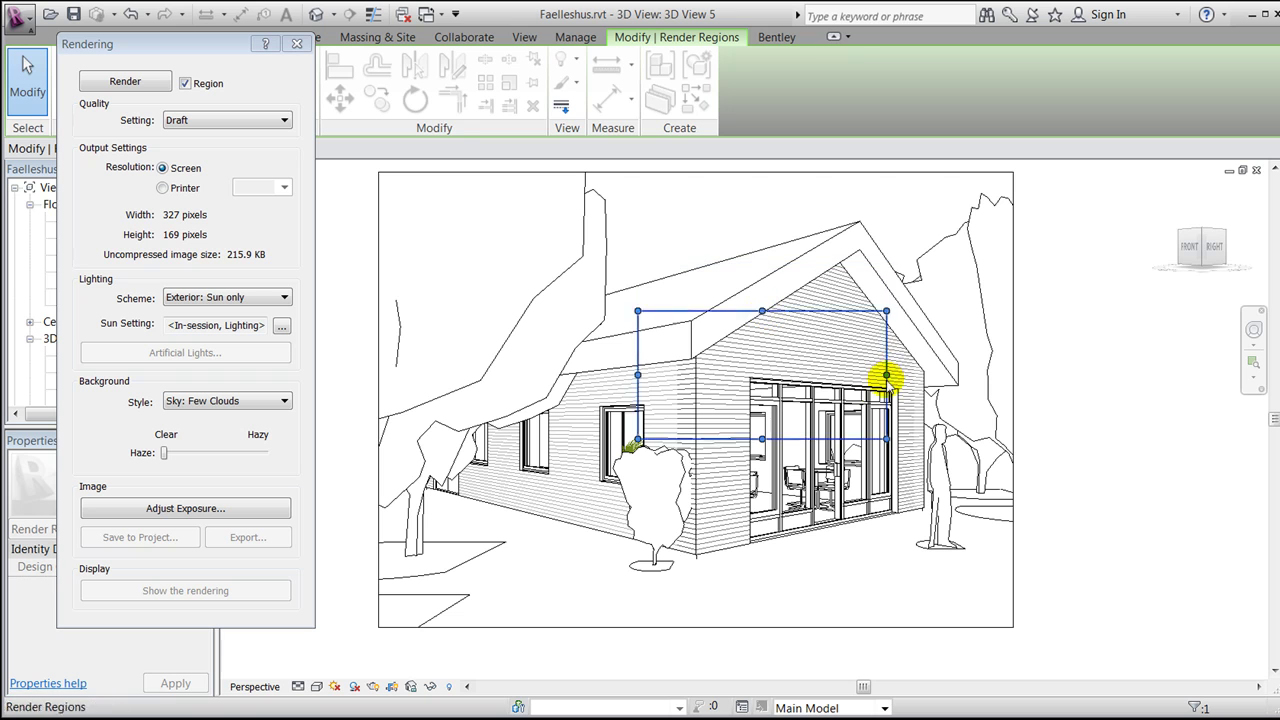
{"action": "left_click_drag", "start_coordinate": [877, 373], "coordinate": [804, 372]}
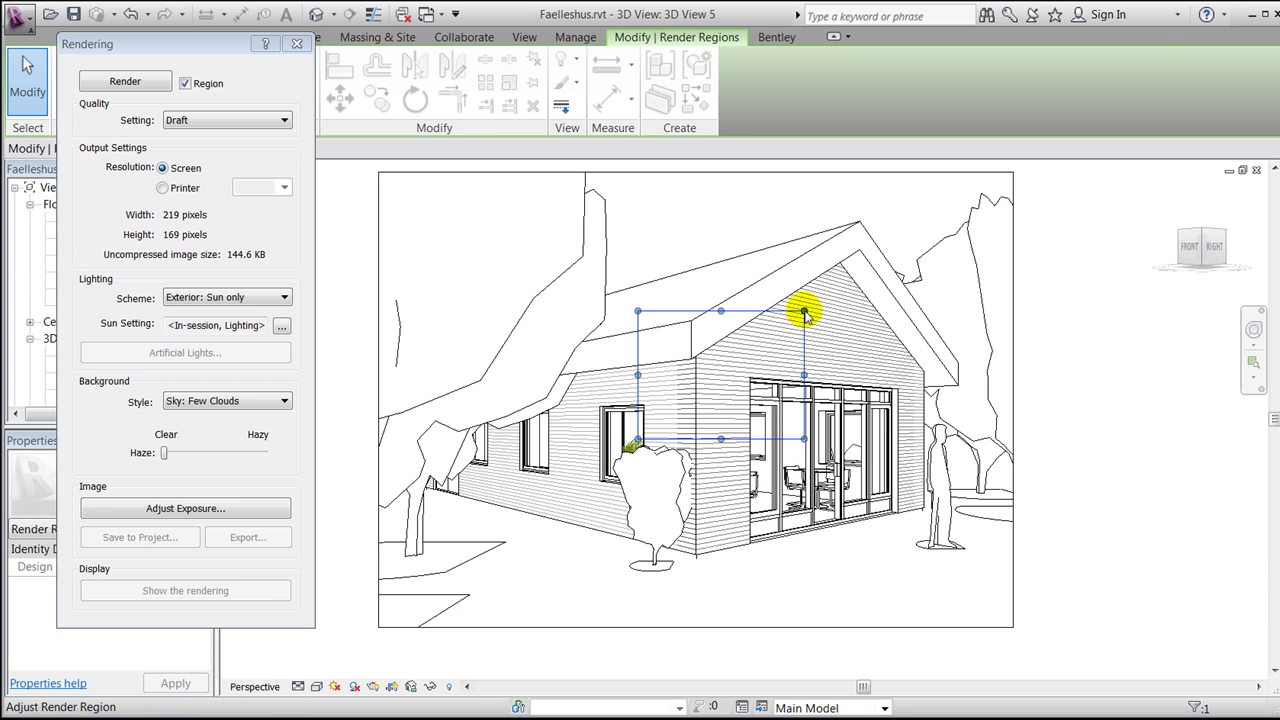
Step: Render the region at Medium quality to check the cladding, and close the rendering settings
{"action": "left_click", "coordinate": [205, 120]}
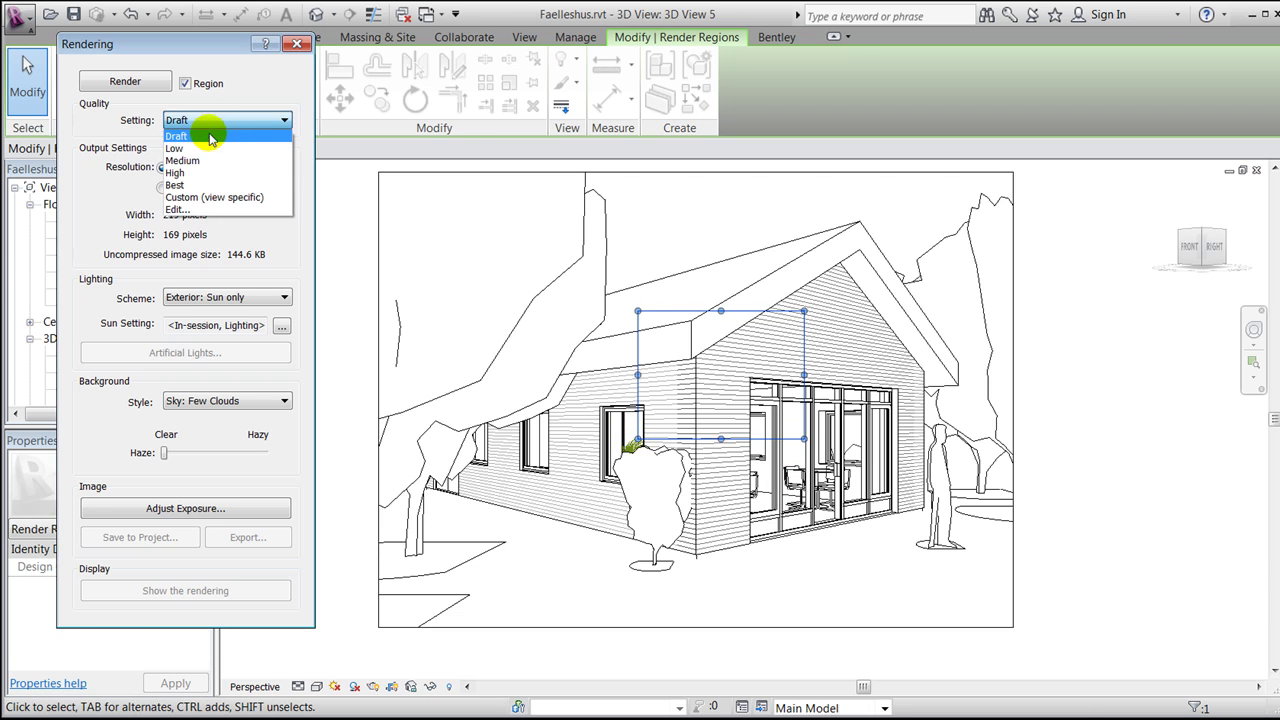
{"action": "left_click", "coordinate": [184, 160]}
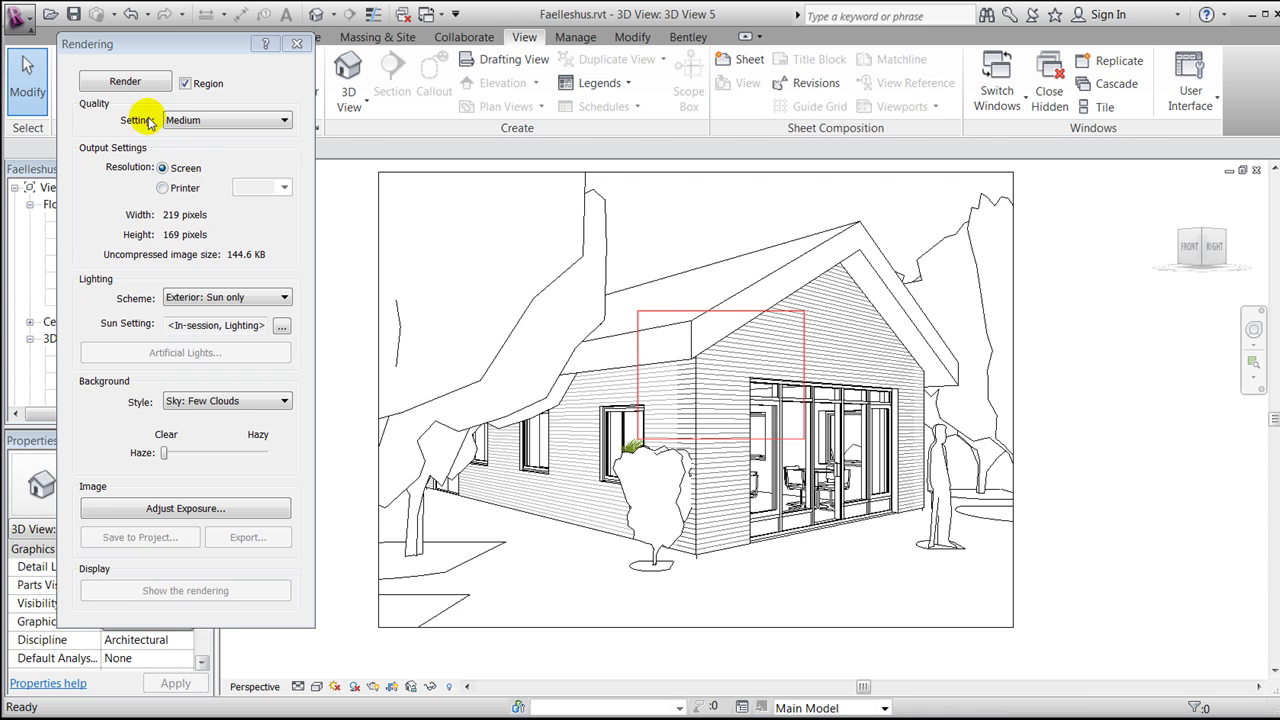
{"action": "left_click", "coordinate": [125, 83]}
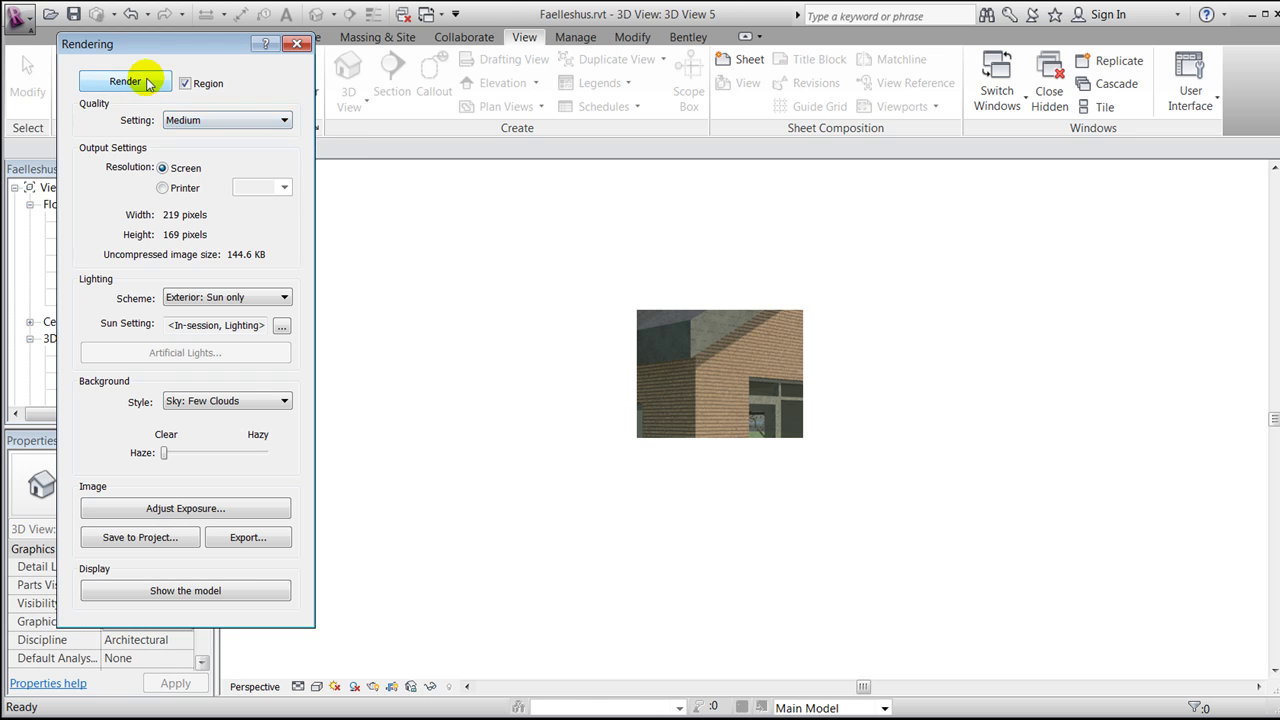
{"action": "left_click", "coordinate": [297, 44]}
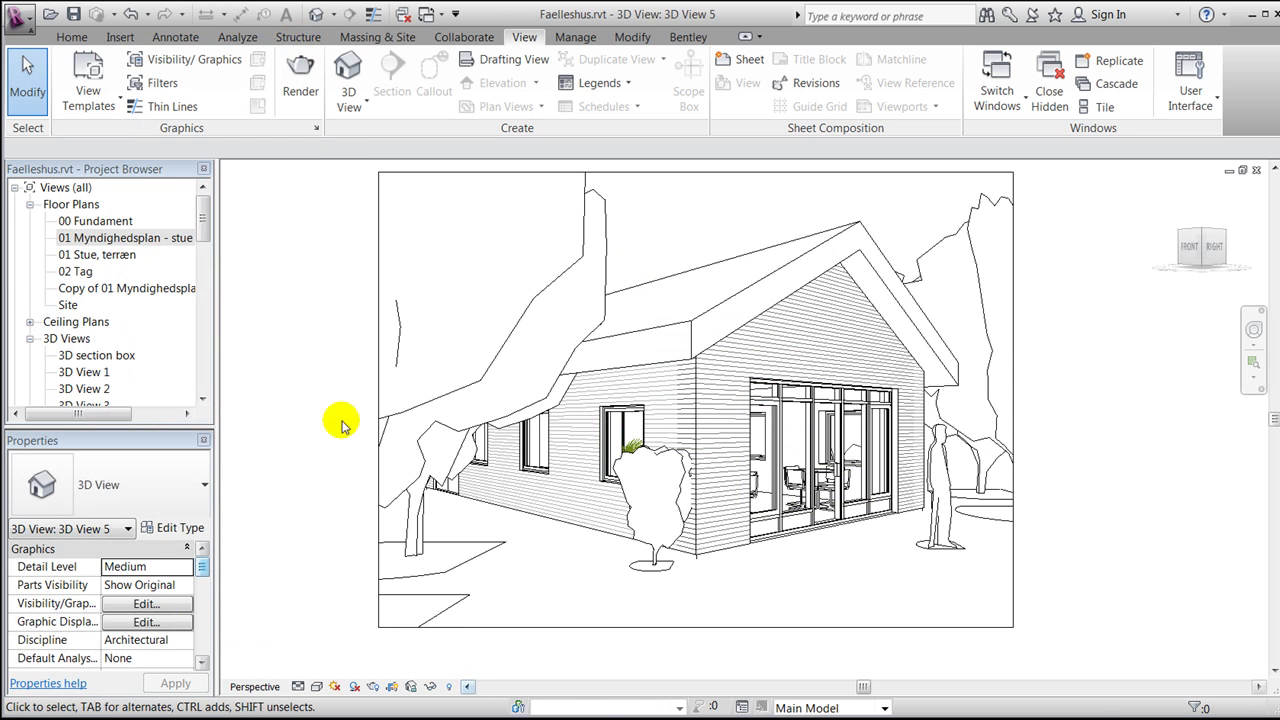
Step: Open the wood cladding material from the gable wall's exterior finish layer and expand its relief pattern settings
{"action": "left_click", "coordinate": [716, 551]}
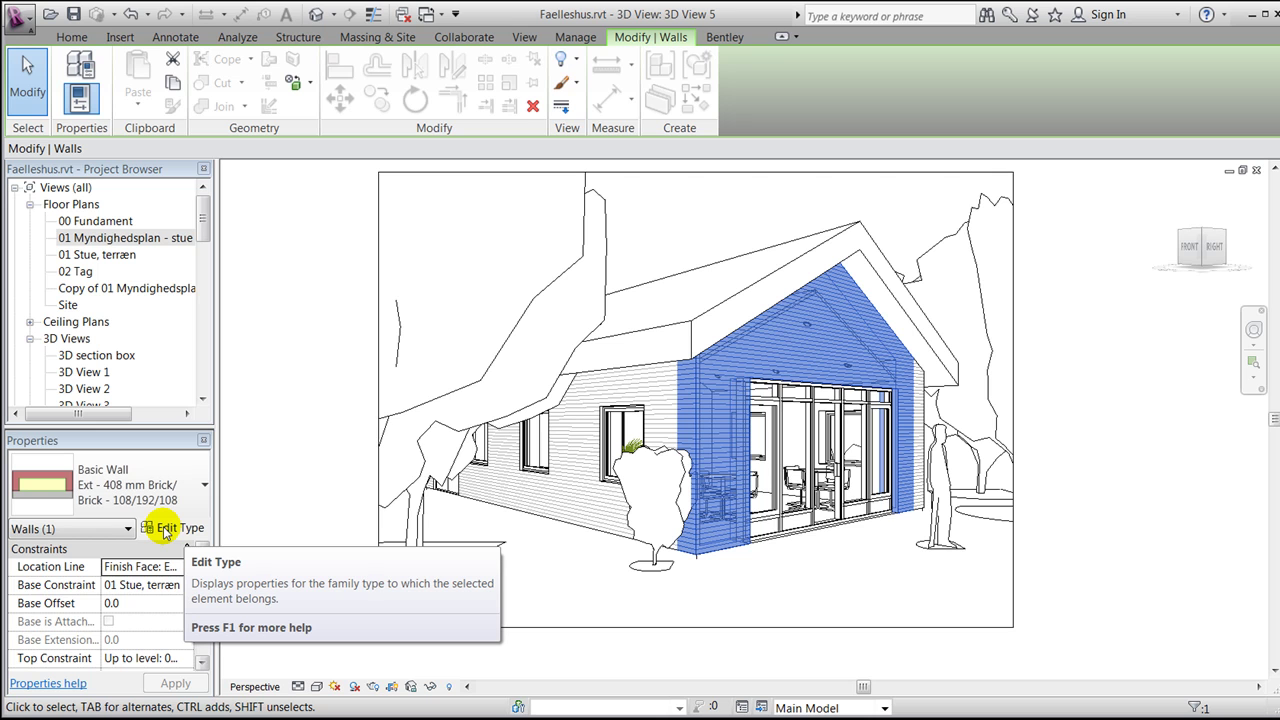
{"action": "left_click", "coordinate": [165, 530]}
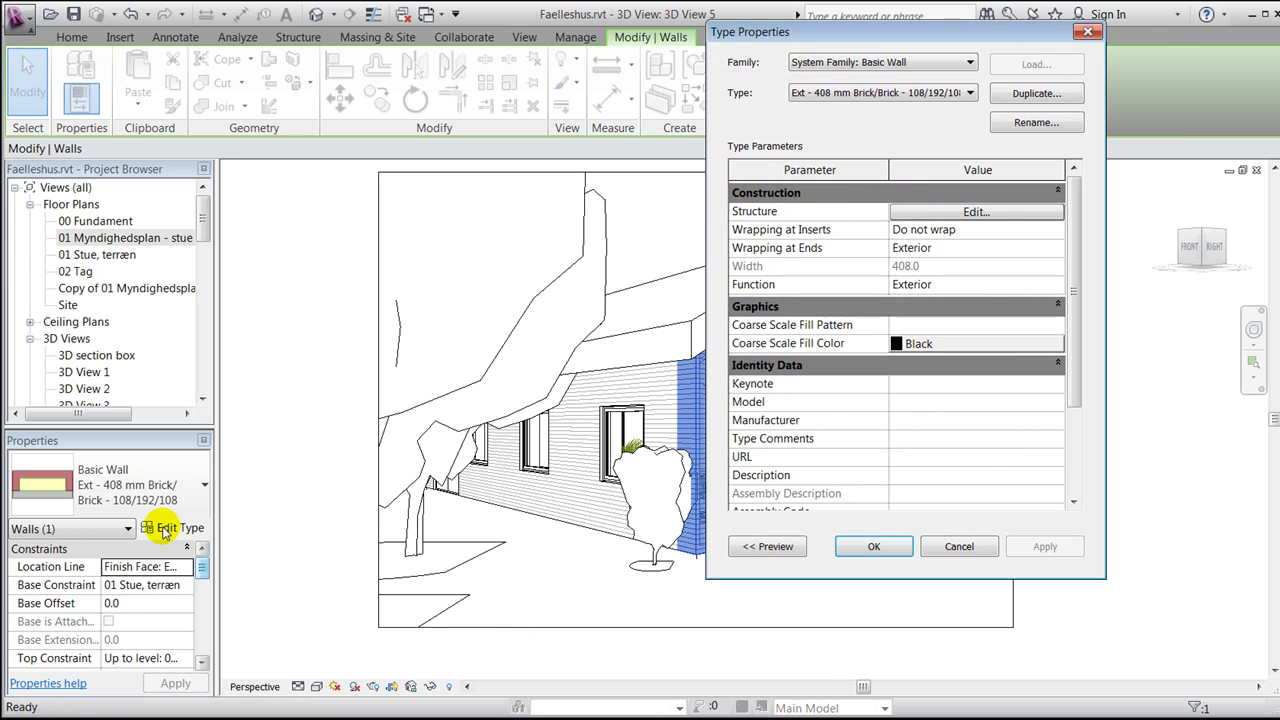
{"action": "left_click", "coordinate": [929, 213]}
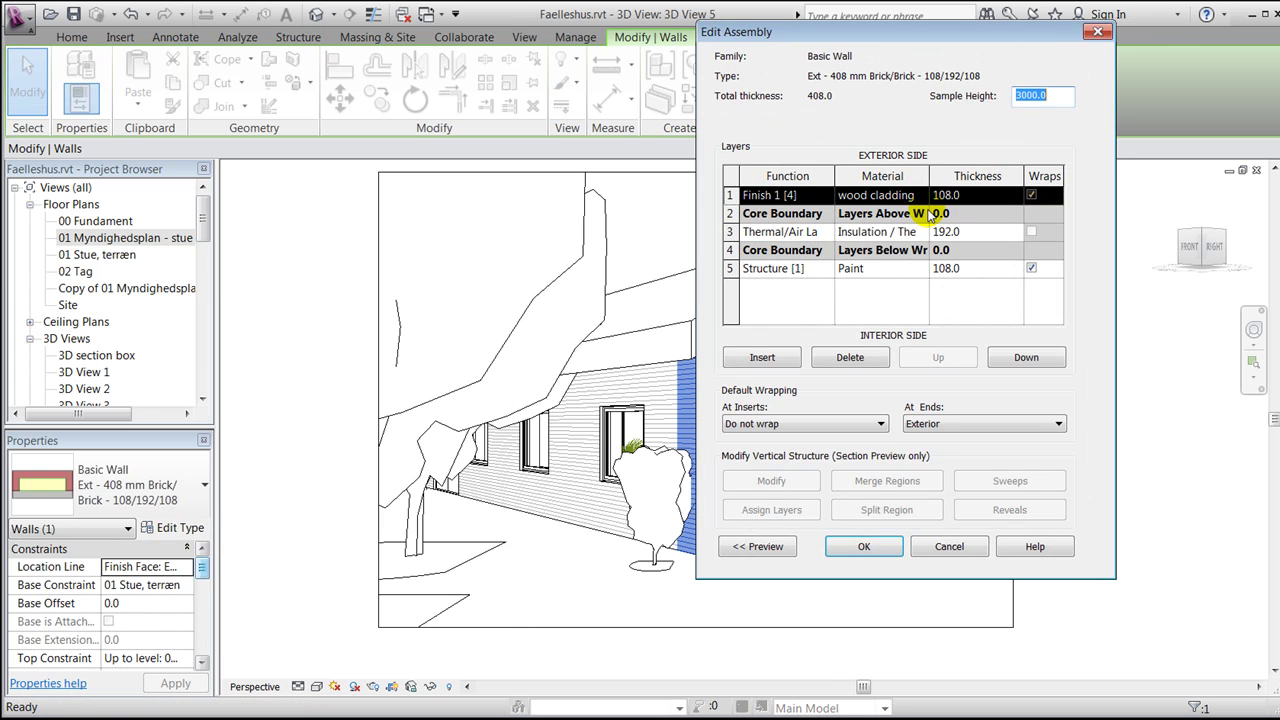
{"action": "left_click", "coordinate": [924, 198]}
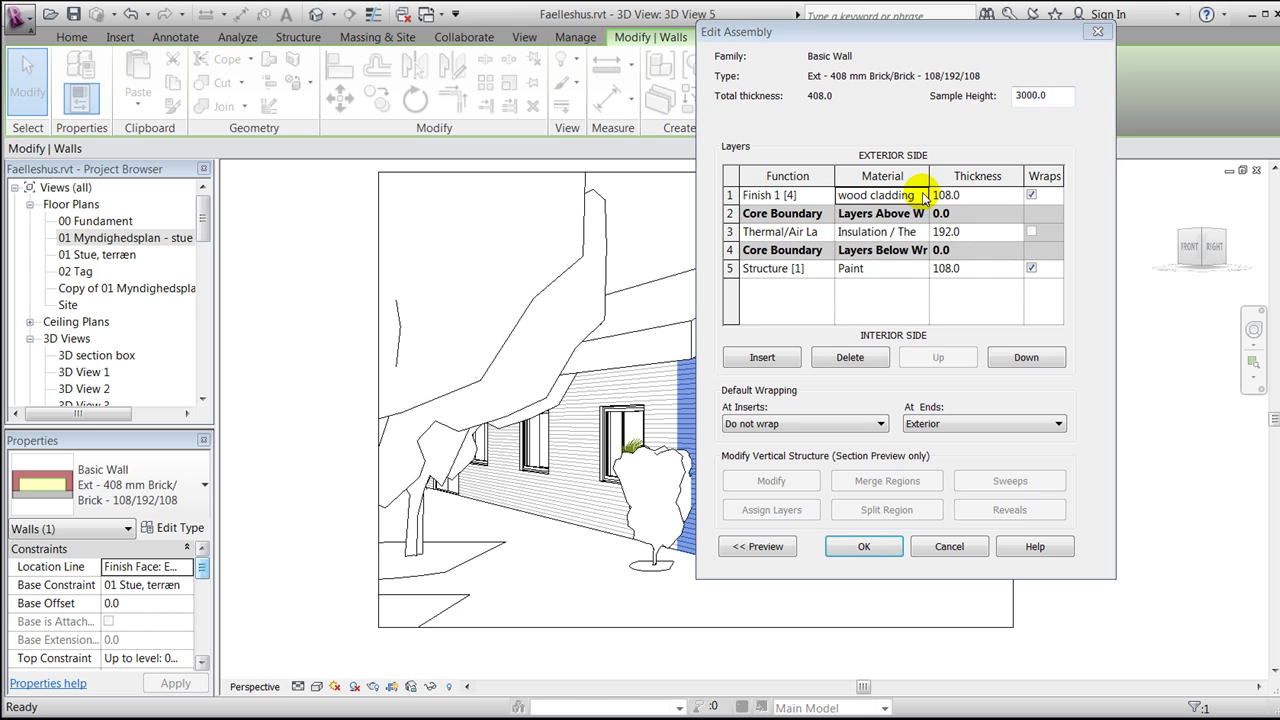
{"action": "left_click", "coordinate": [920, 195]}
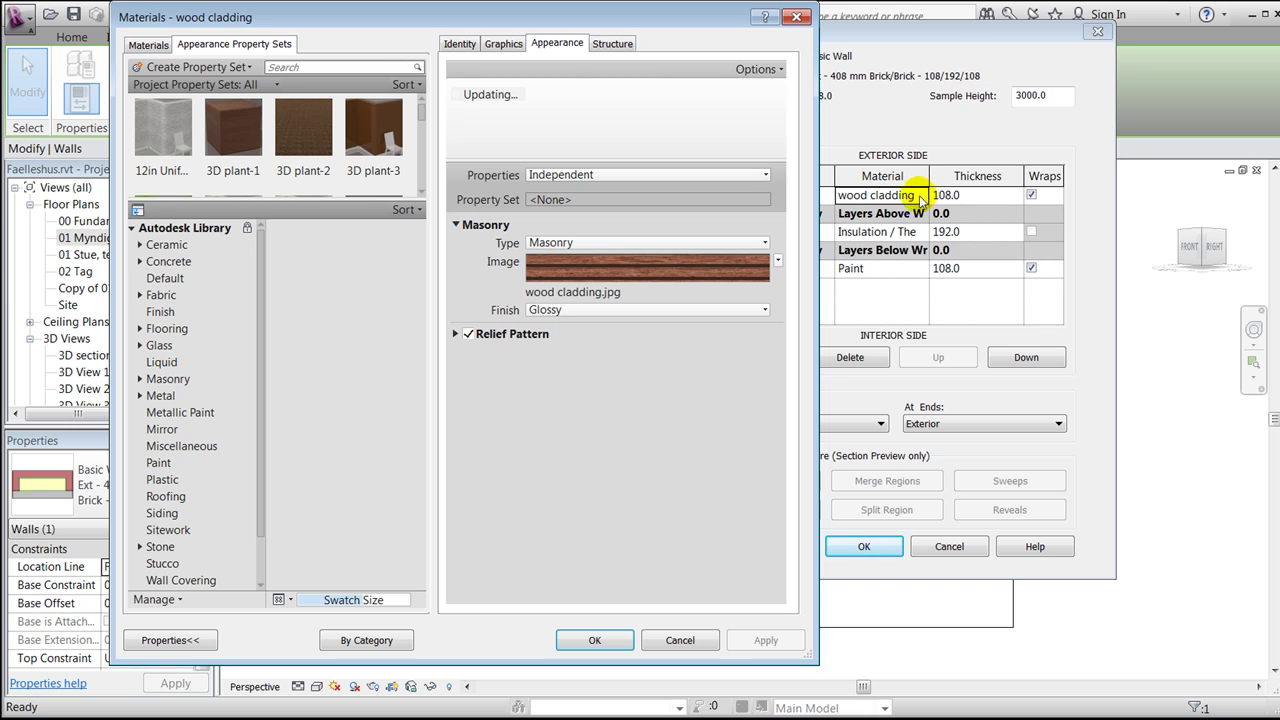
{"action": "left_click", "coordinate": [456, 334]}
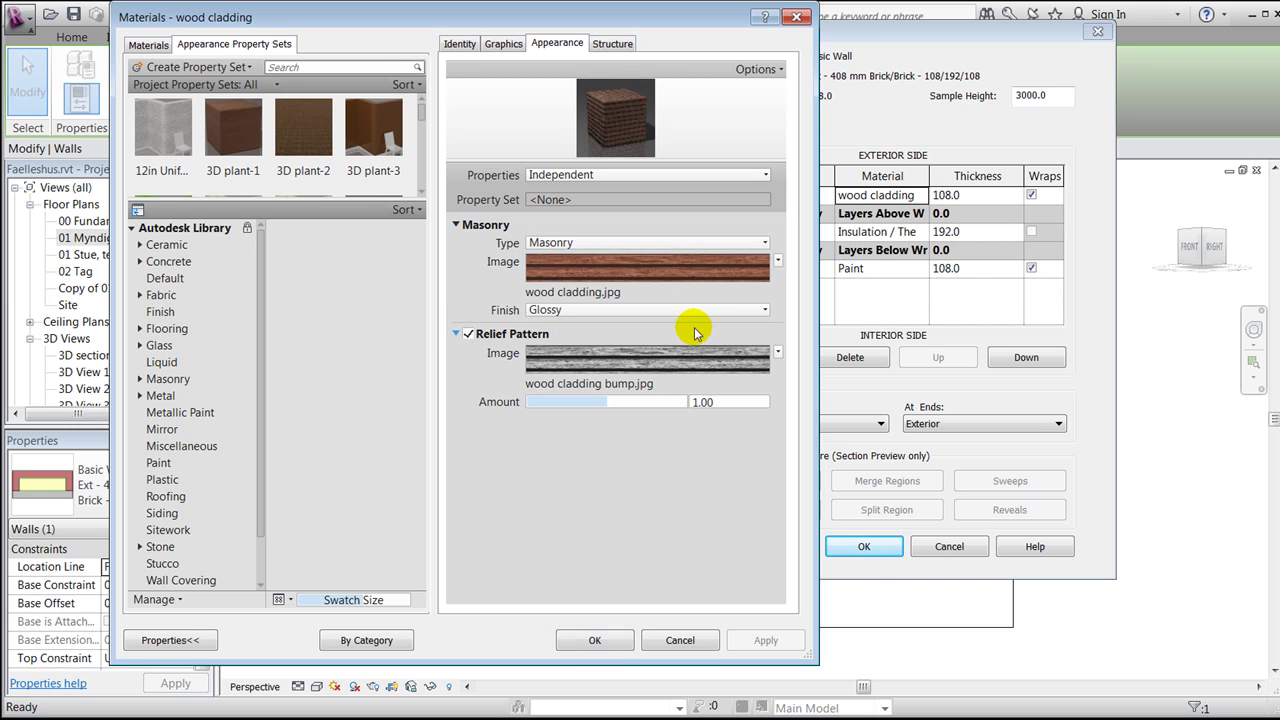
Step: Set the wood cladding.jpg texture's sample size to 900 mm in width and height, keeping the proportions linked
{"action": "left_click", "coordinate": [777, 263]}
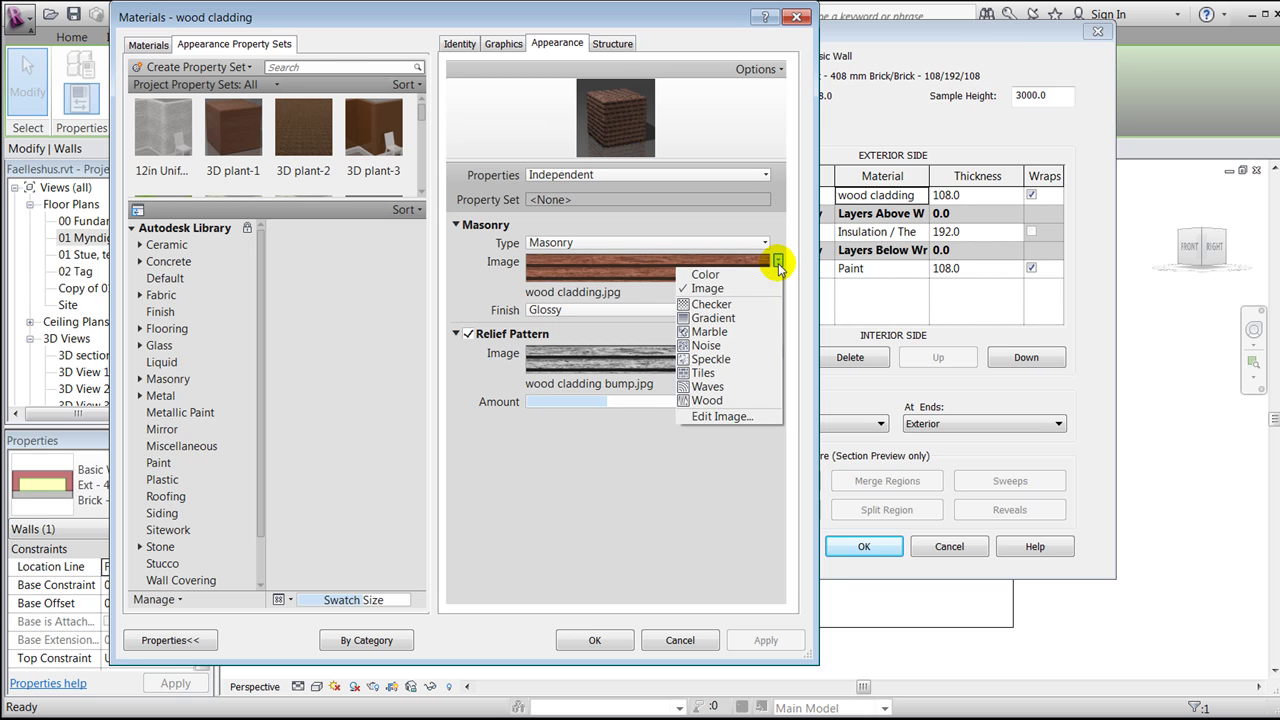
{"action": "left_click", "coordinate": [724, 418]}
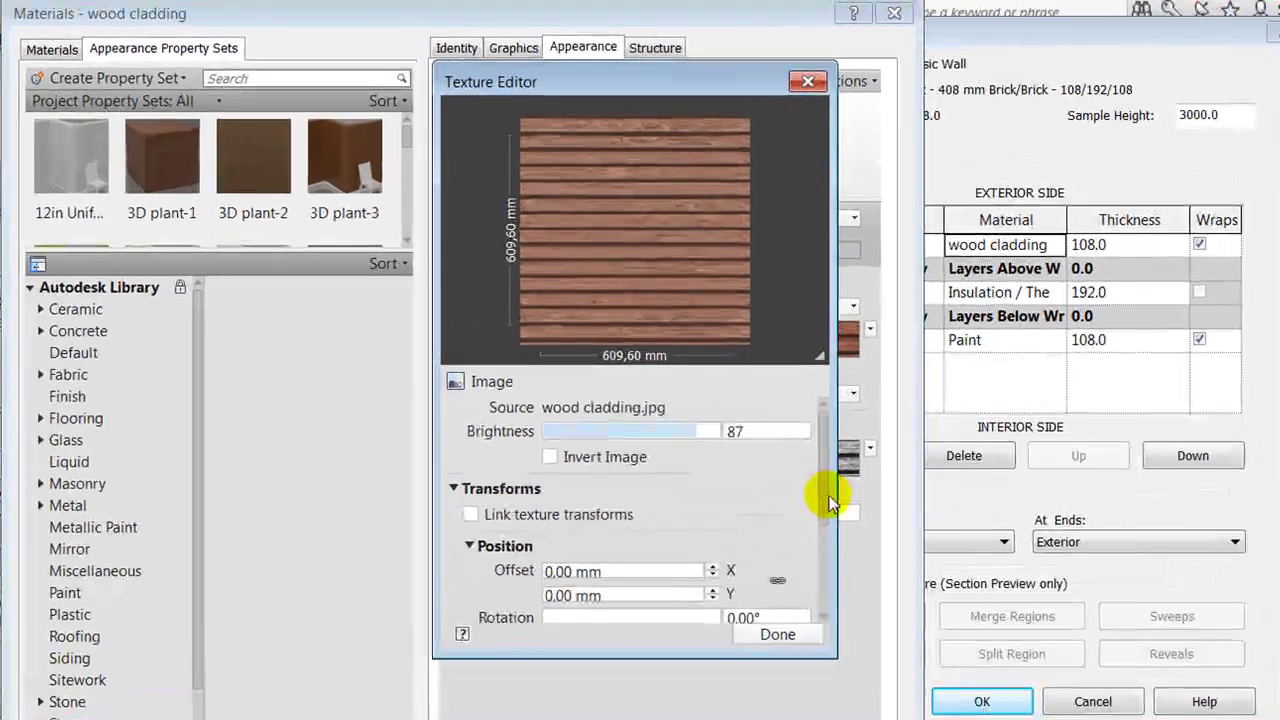
{"action": "left_click_drag", "start_coordinate": [743, 387], "coordinate": [740, 405]}
{"action": "left_click_drag", "start_coordinate": [822, 524], "coordinate": [814, 590]}
{"action": "triple_click", "coordinate": [581, 514]}
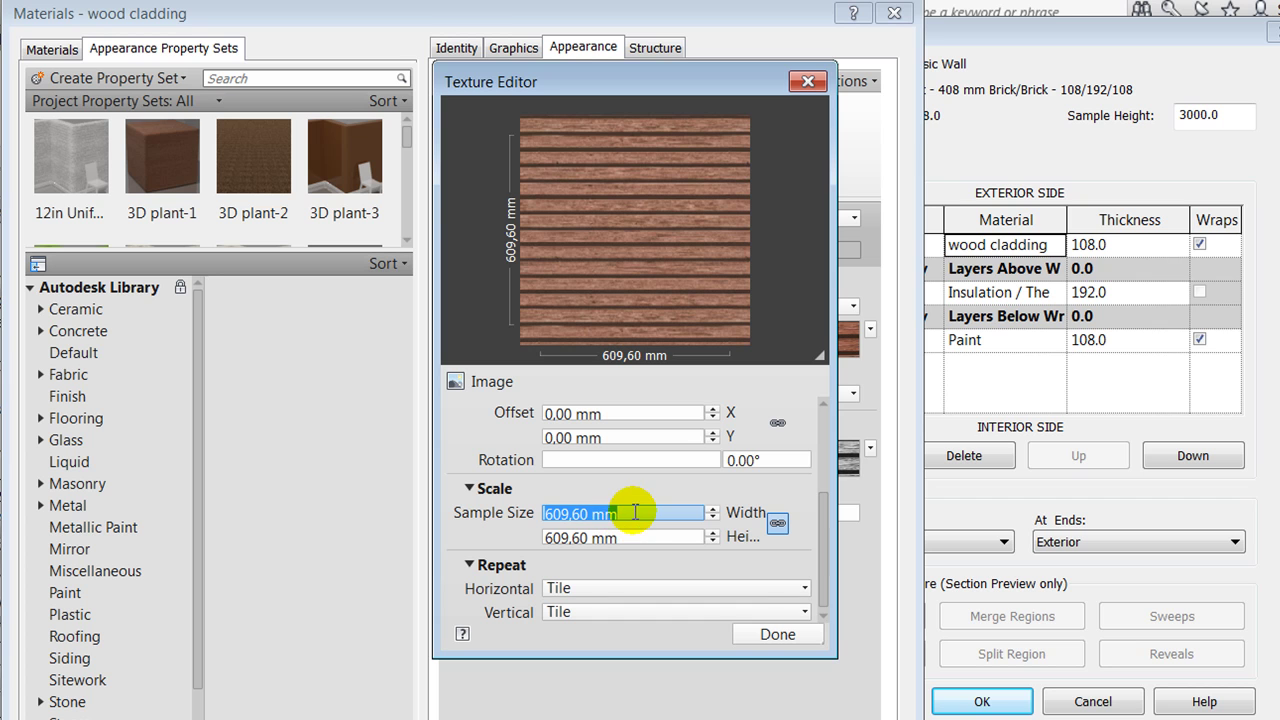
{"action": "type", "text": "900"}
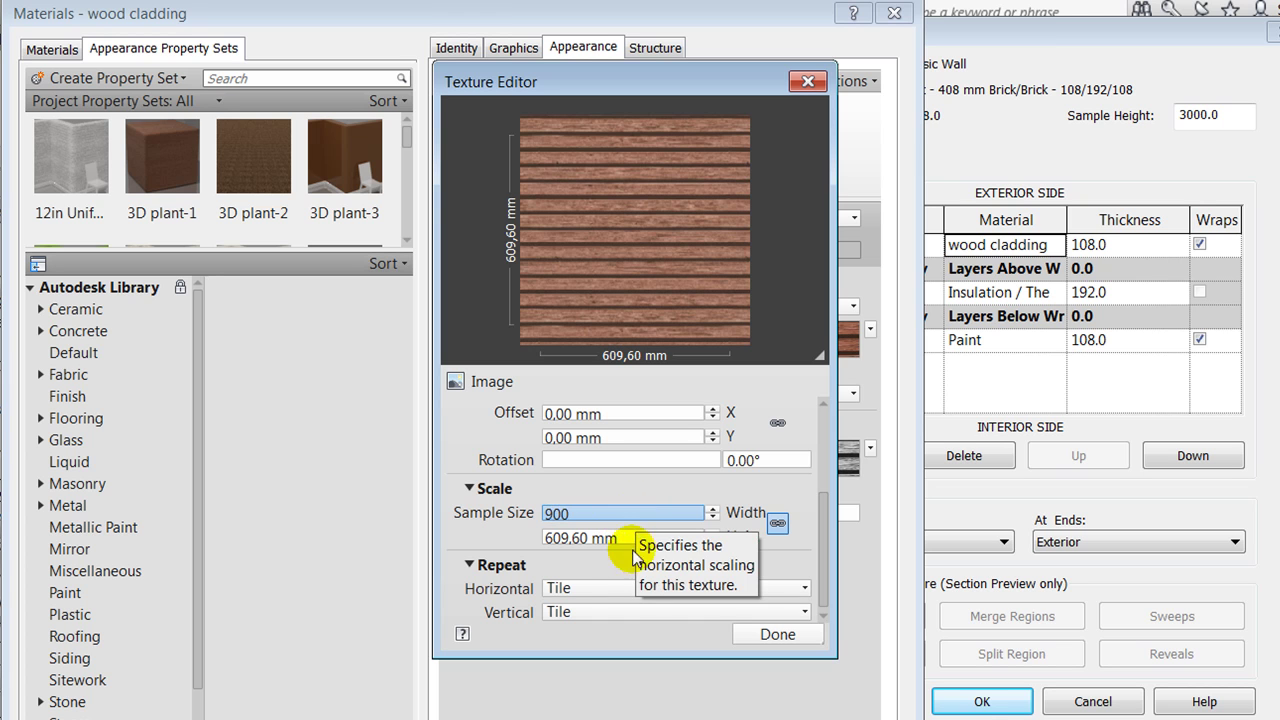
{"action": "key", "text": "Tab"}
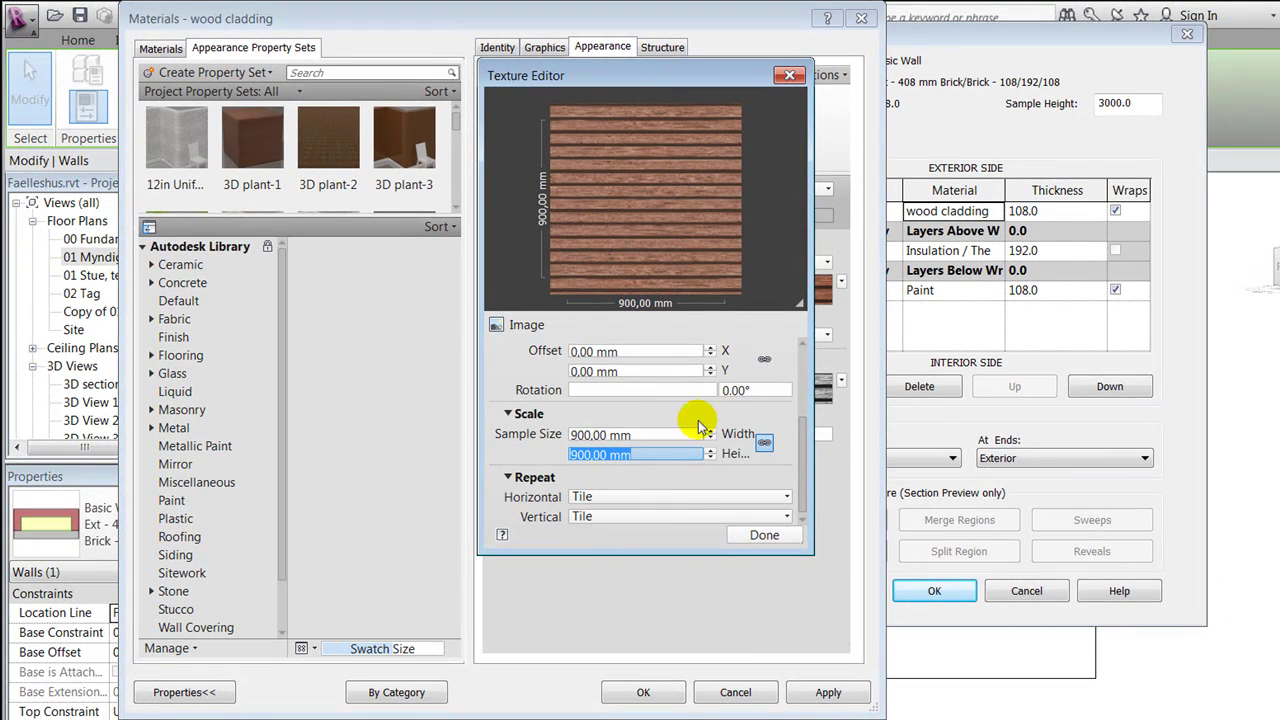
{"action": "left_click", "coordinate": [763, 443]}
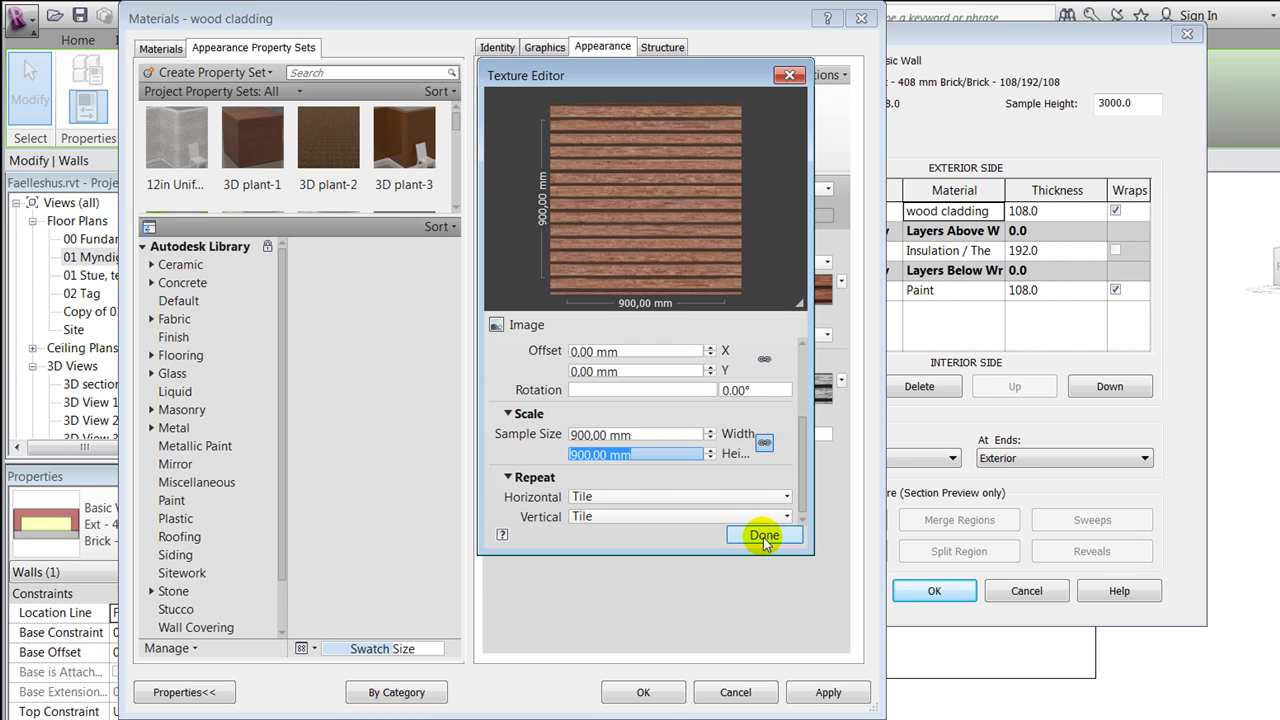
{"action": "left_click", "coordinate": [763, 536]}
Step: Set the wood cladding bump.jpg relief texture's sample size to 900 mm in width and height, and apply the material changes
{"action": "left_click", "coordinate": [843, 388]}
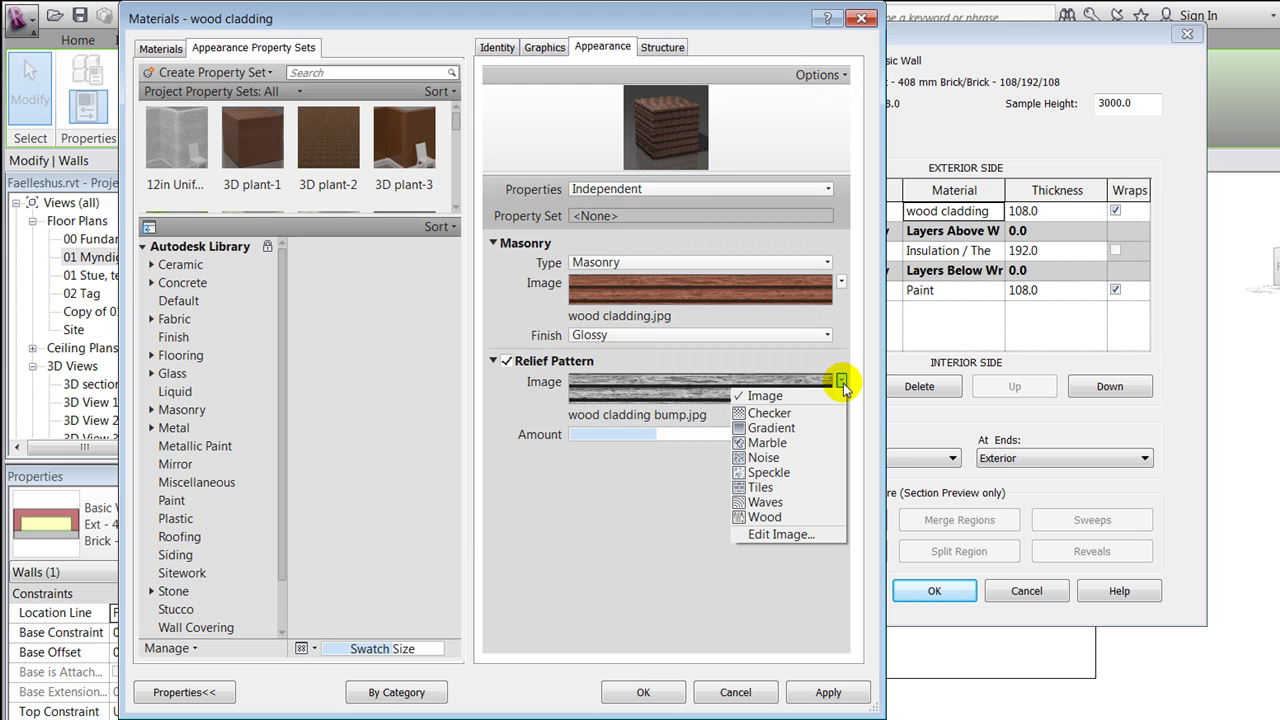
{"action": "left_click", "coordinate": [855, 531]}
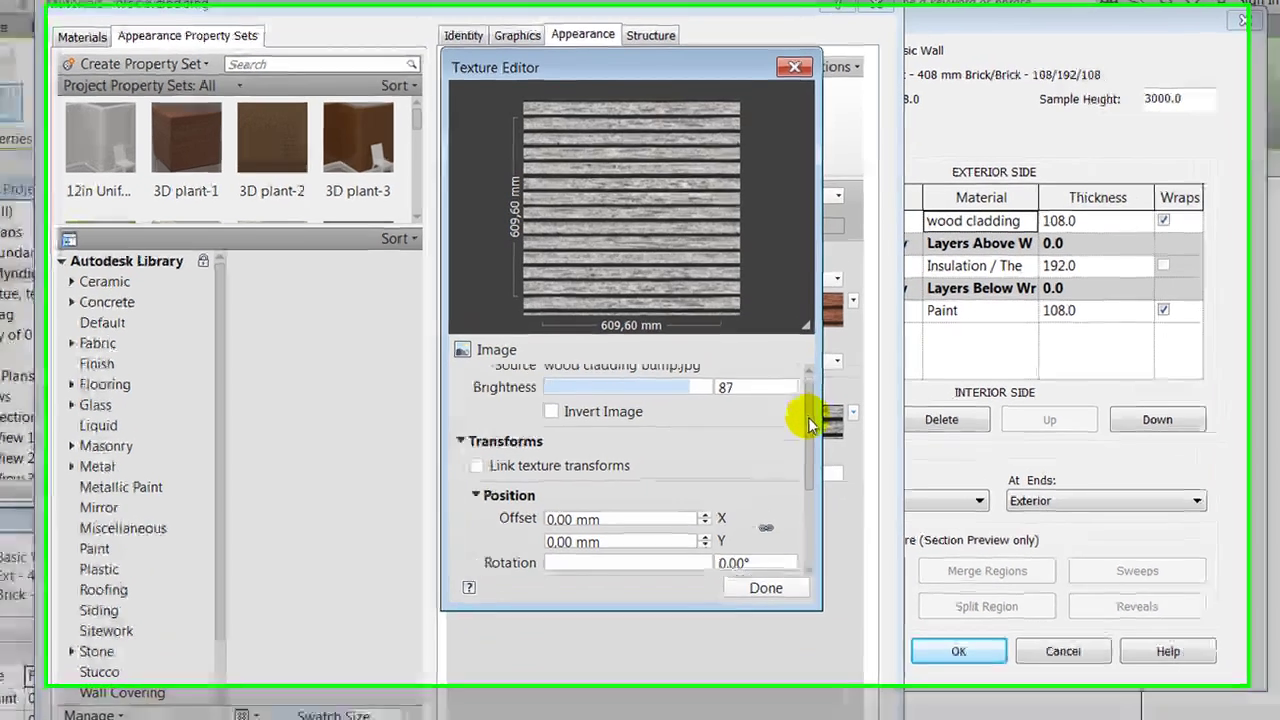
{"action": "left_click_drag", "start_coordinate": [800, 368], "coordinate": [796, 461]}
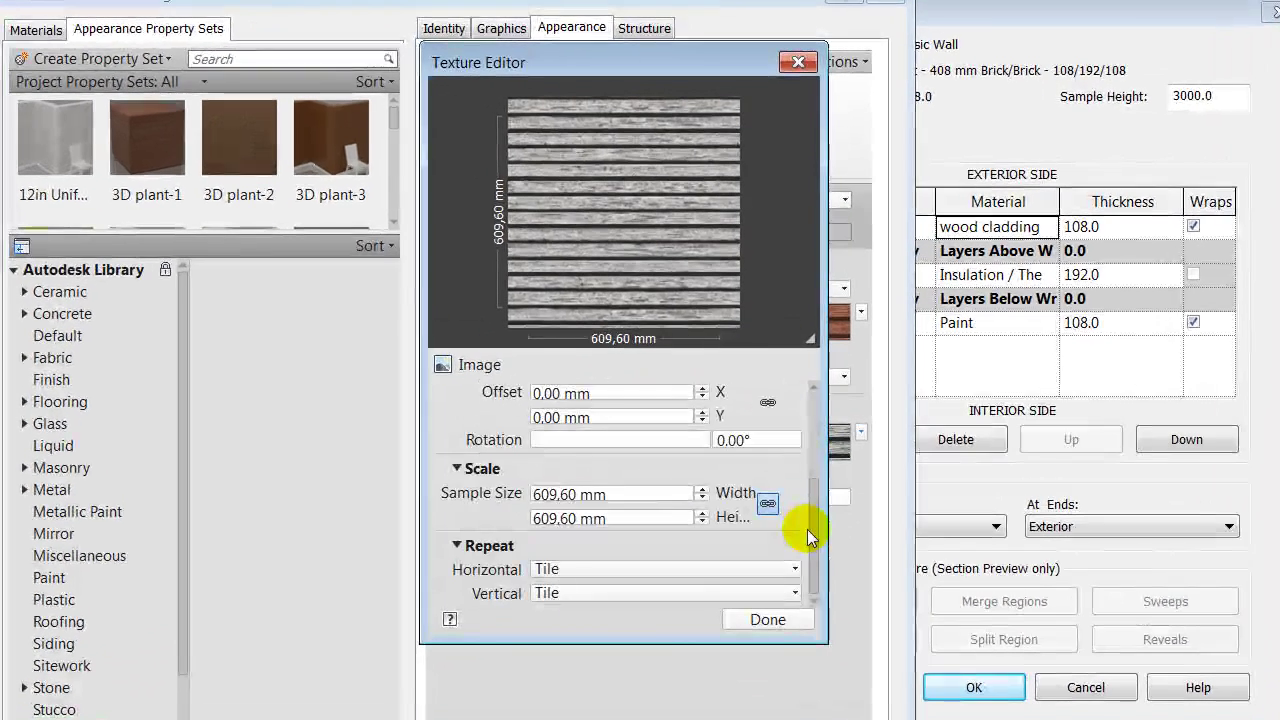
{"action": "double_click", "coordinate": [585, 494]}
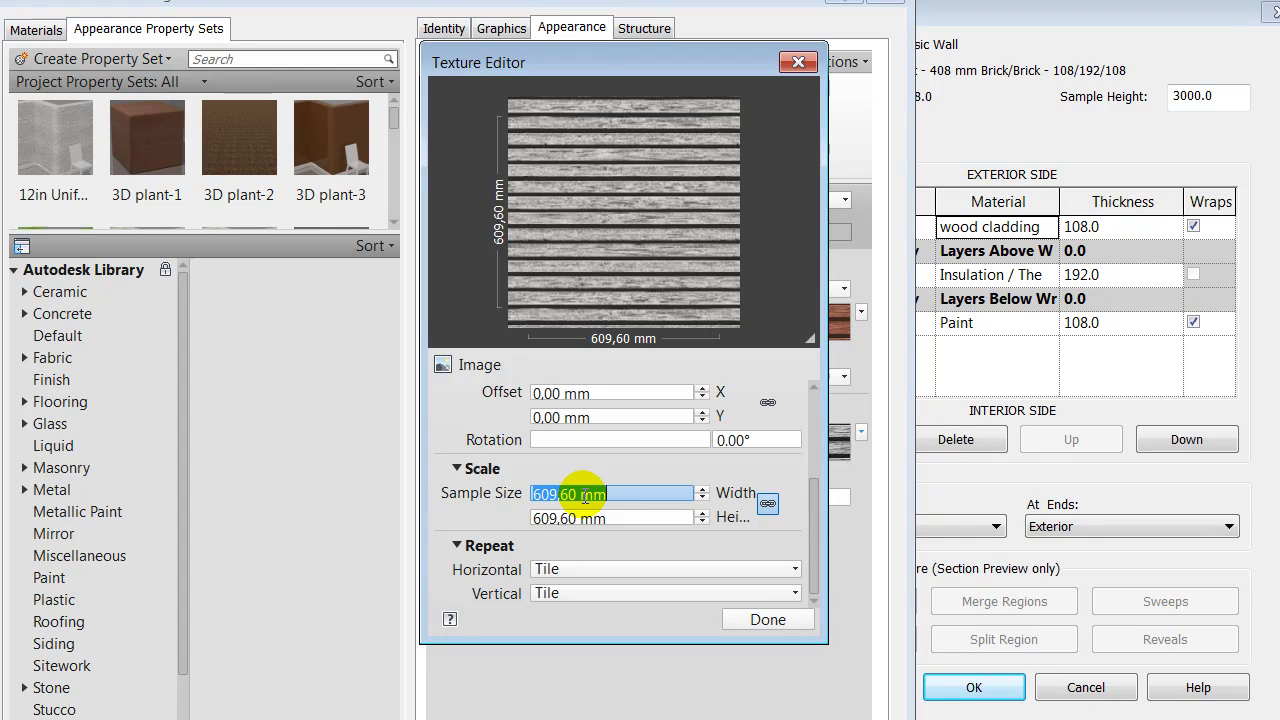
{"action": "type", "text": "900"}
{"action": "key", "text": "Tab"}
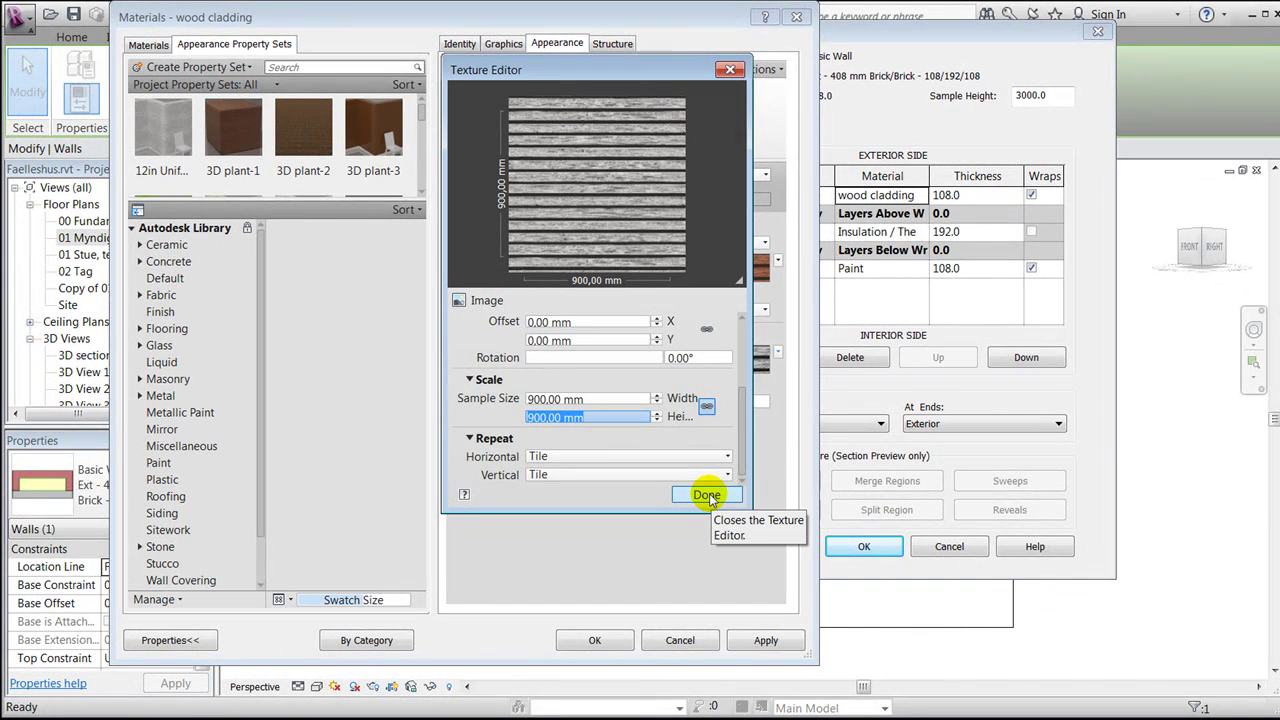
{"action": "left_click", "coordinate": [707, 496]}
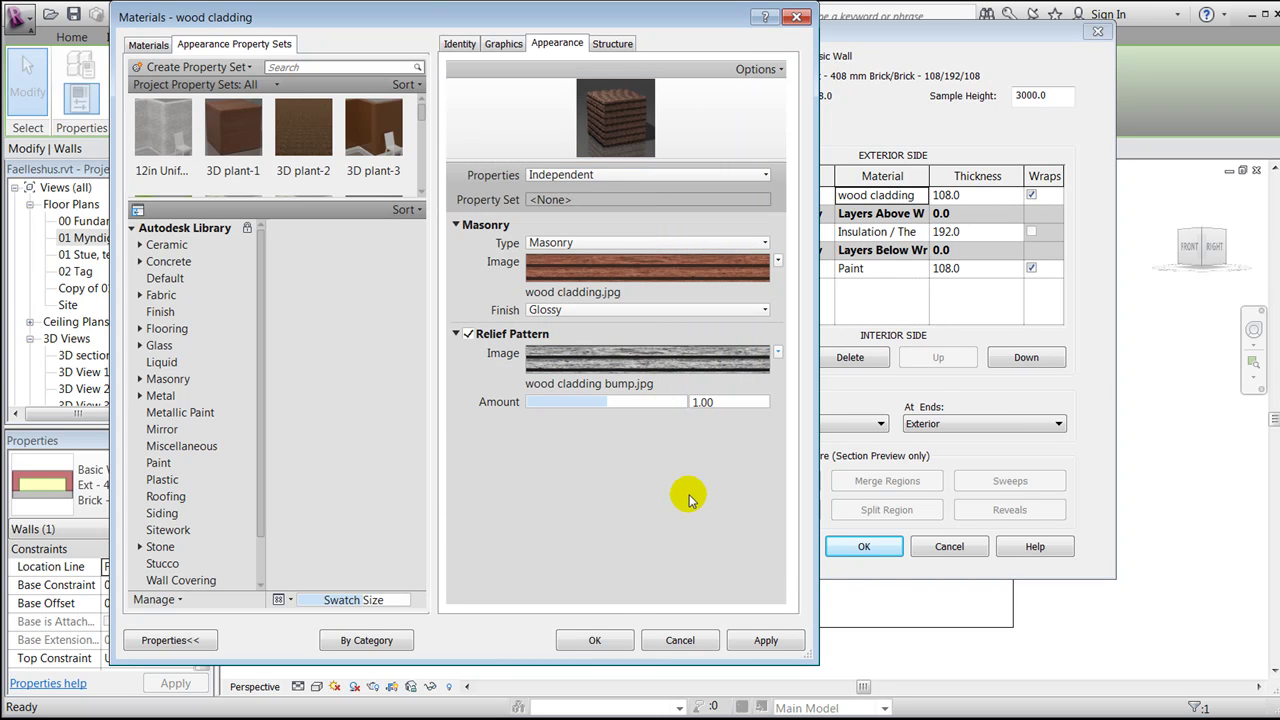
{"action": "left_click", "coordinate": [766, 640]}
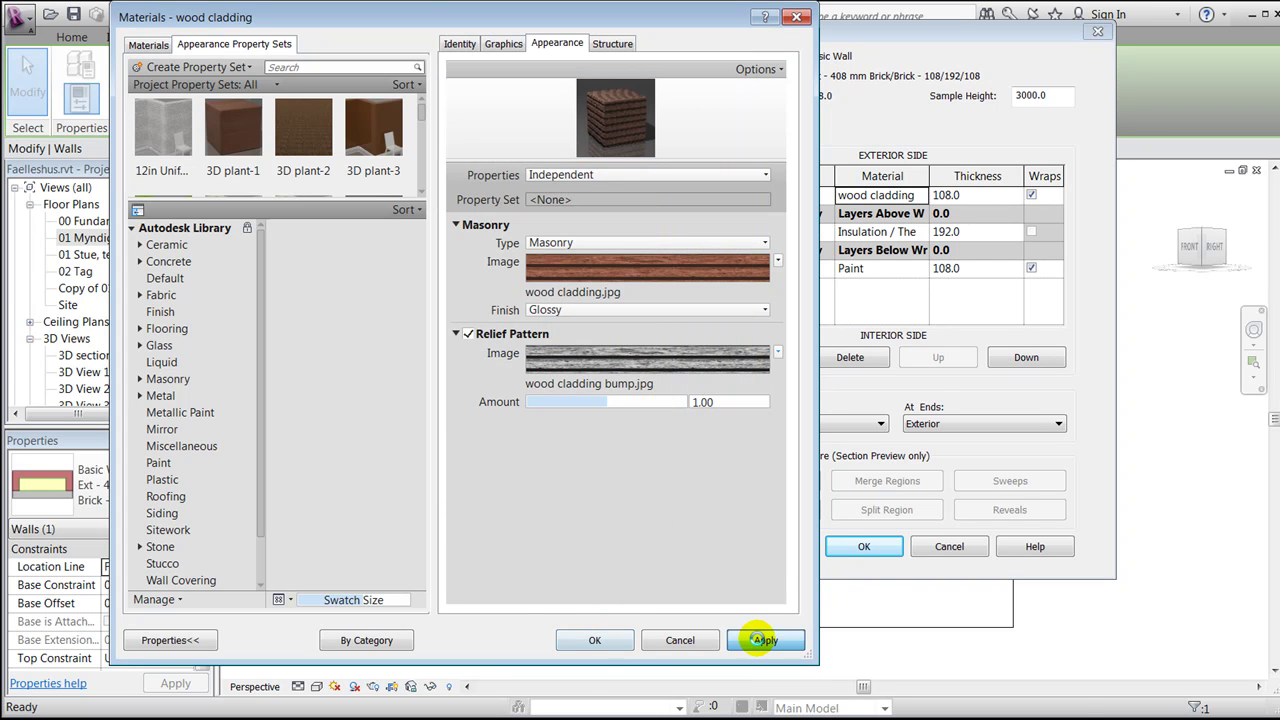
Step: Confirm the rescaled wood cladding material and accept the gable wall's assembly and type properties
{"action": "left_click", "coordinate": [594, 641]}
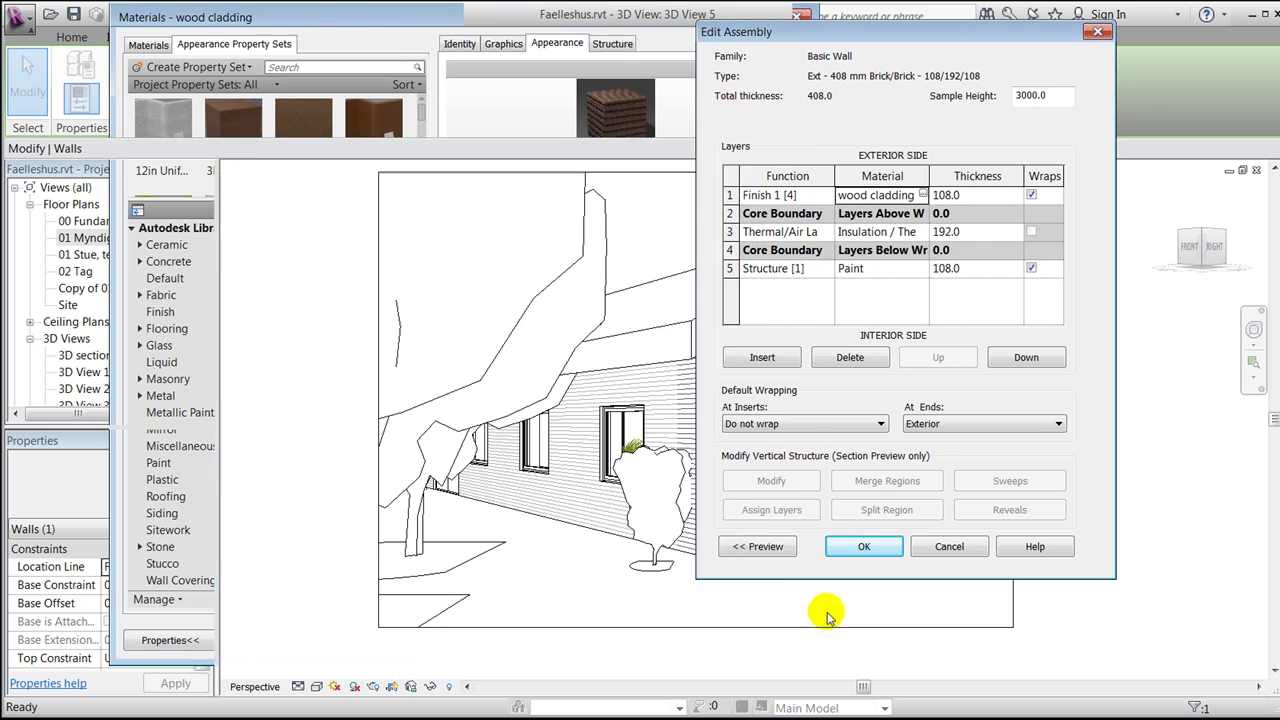
{"action": "left_click", "coordinate": [860, 546]}
{"action": "left_click", "coordinate": [883, 546]}
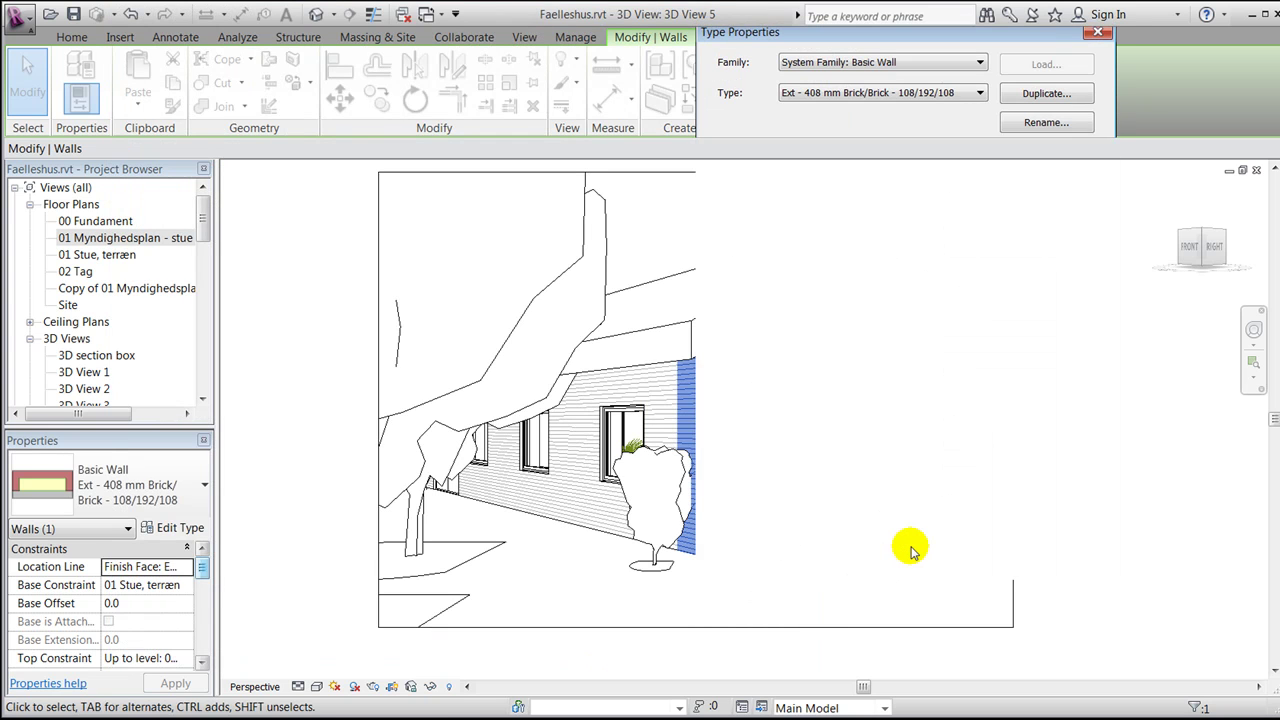
Step: Re-render only the region at Medium quality to check the rescaled cladding, and close the rendering settings
{"action": "left_click", "coordinate": [372, 687]}
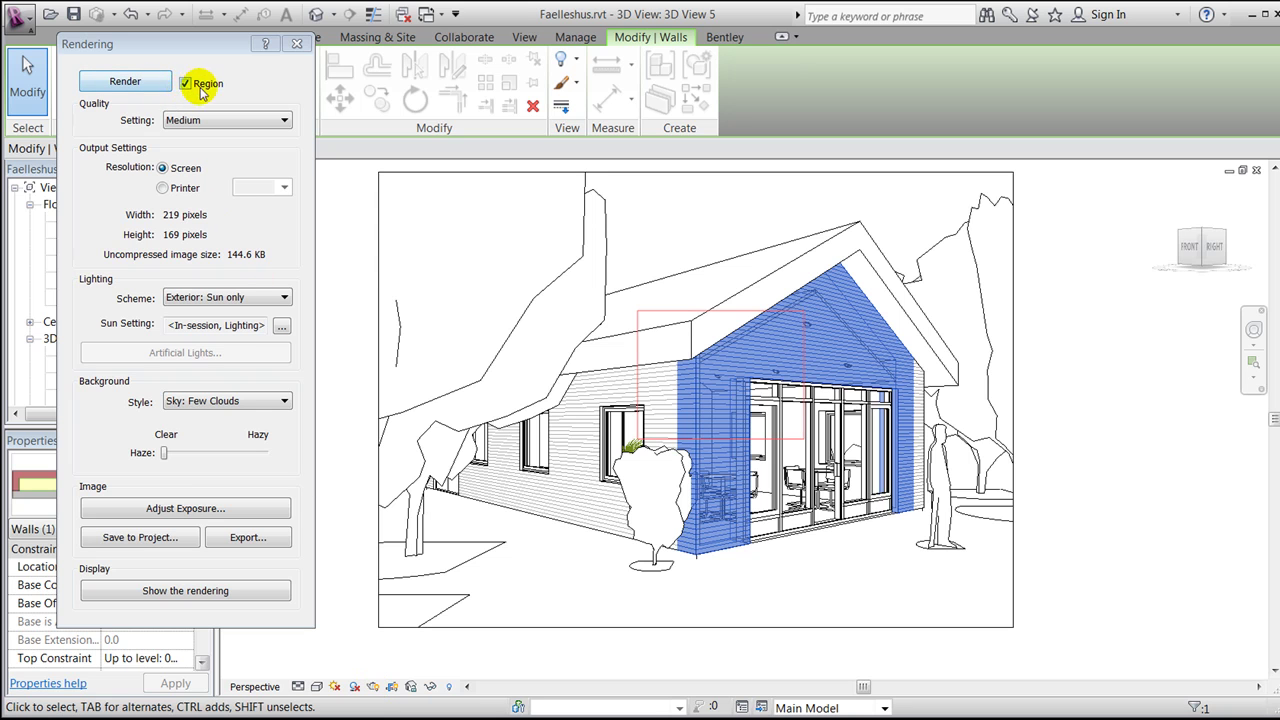
{"action": "left_click", "coordinate": [155, 88]}
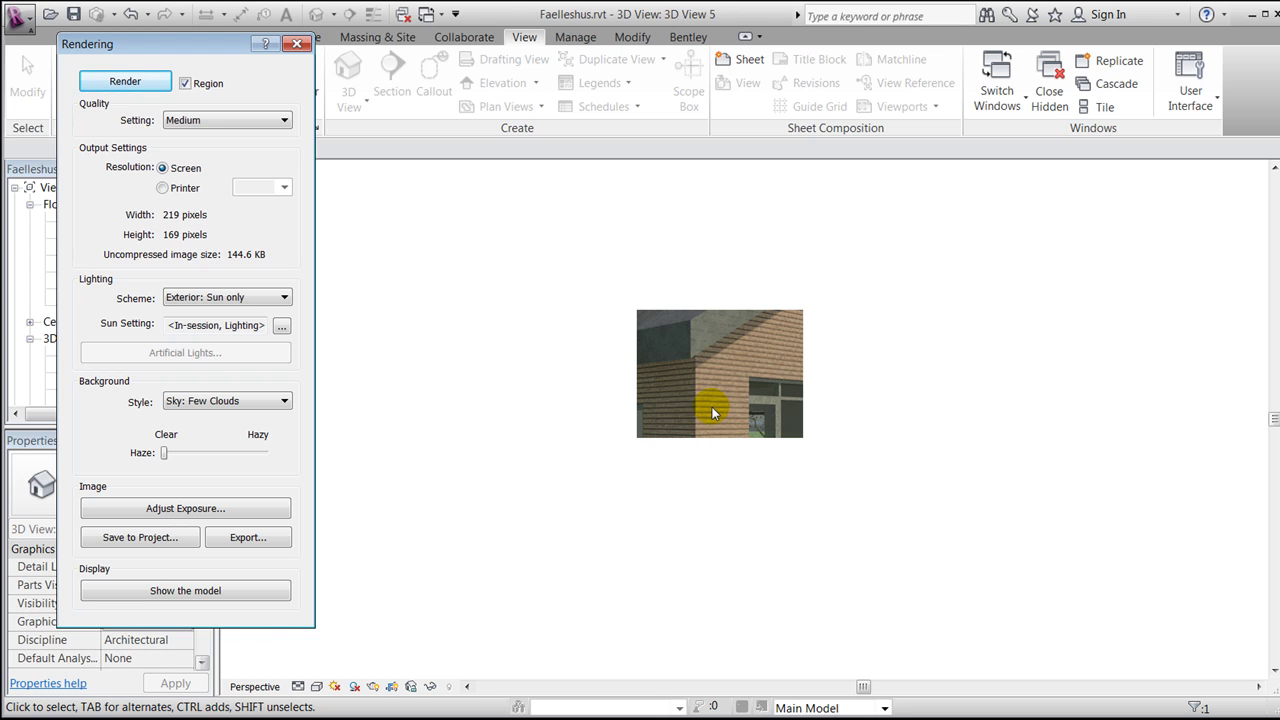
{"action": "left_click", "coordinate": [296, 44]}
Step: Open the saved rendering 3D View 3_2 to examine the cladding on the whole house
{"action": "left_click_drag", "start_coordinate": [196, 222], "coordinate": [201, 298]}
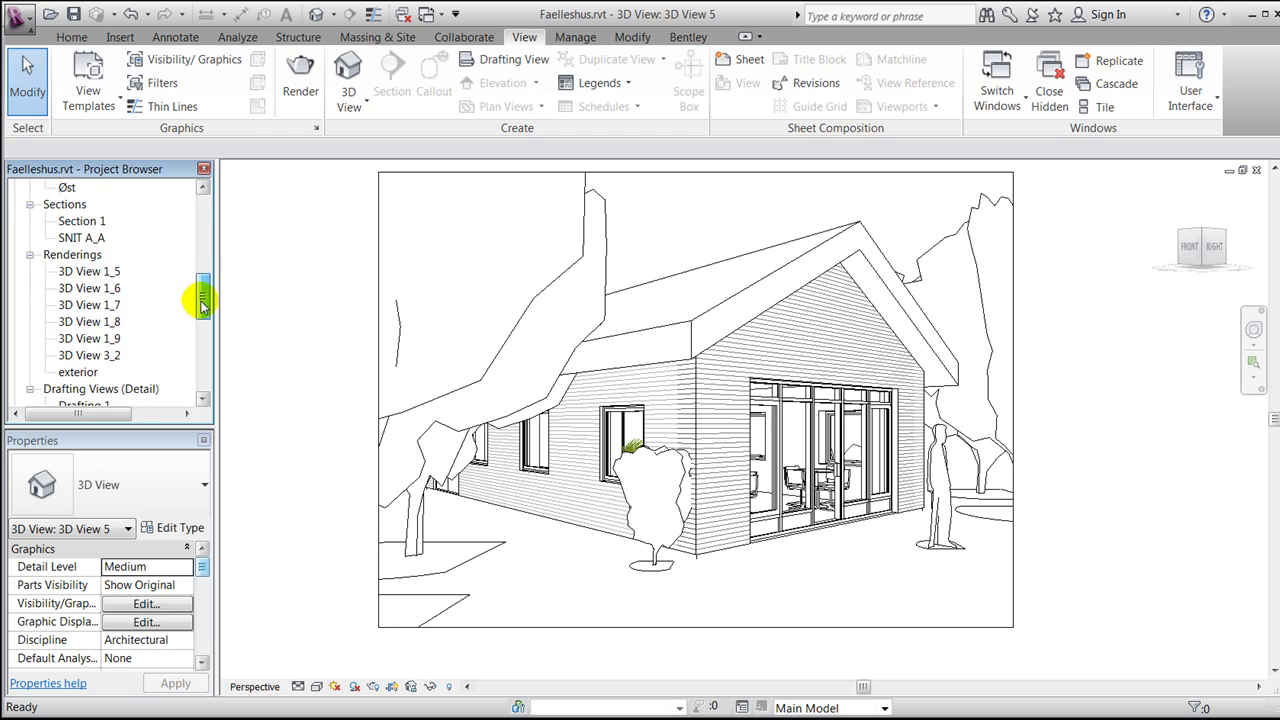
{"action": "double_click", "coordinate": [90, 356]}
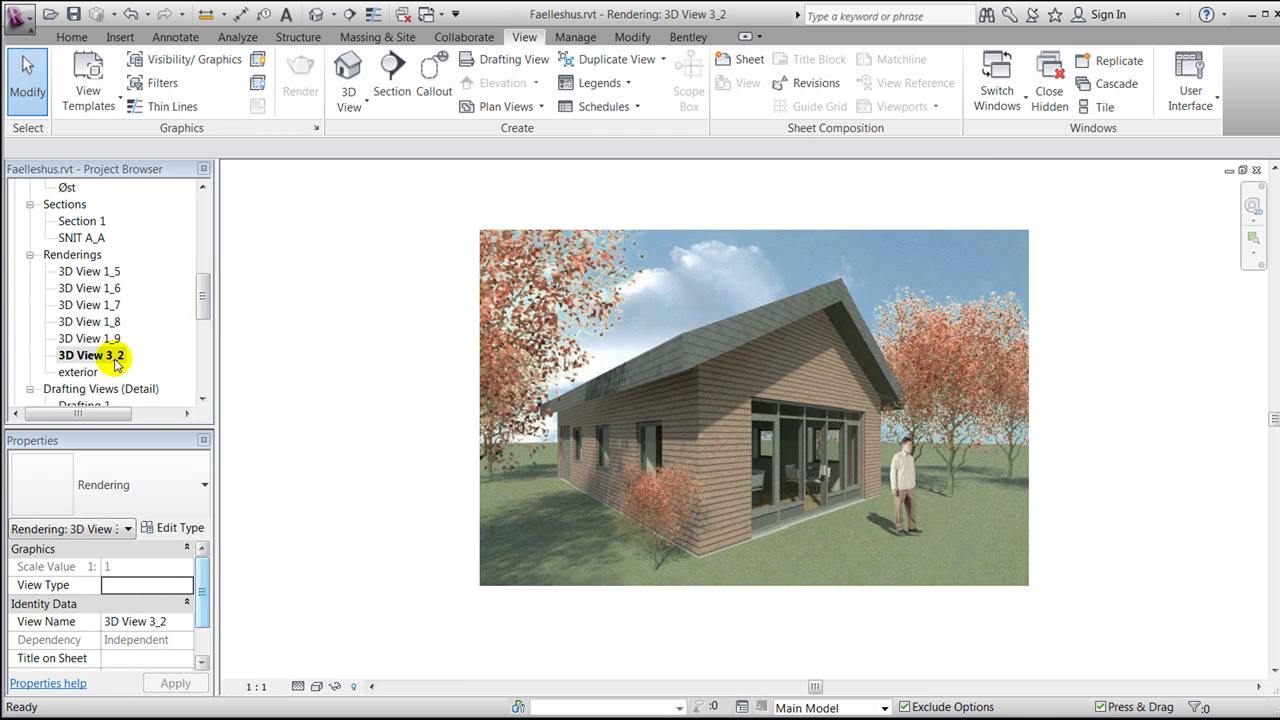